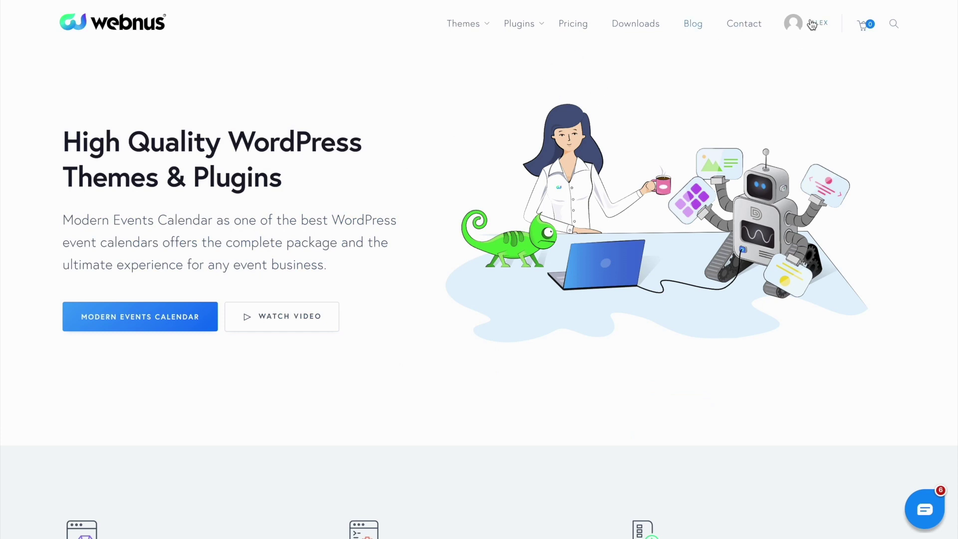
# Download the mec-user-dashboard zip from the Webnus account's Downloads and save it to the Desktop.
pyautogui.moveTo(814, 24)
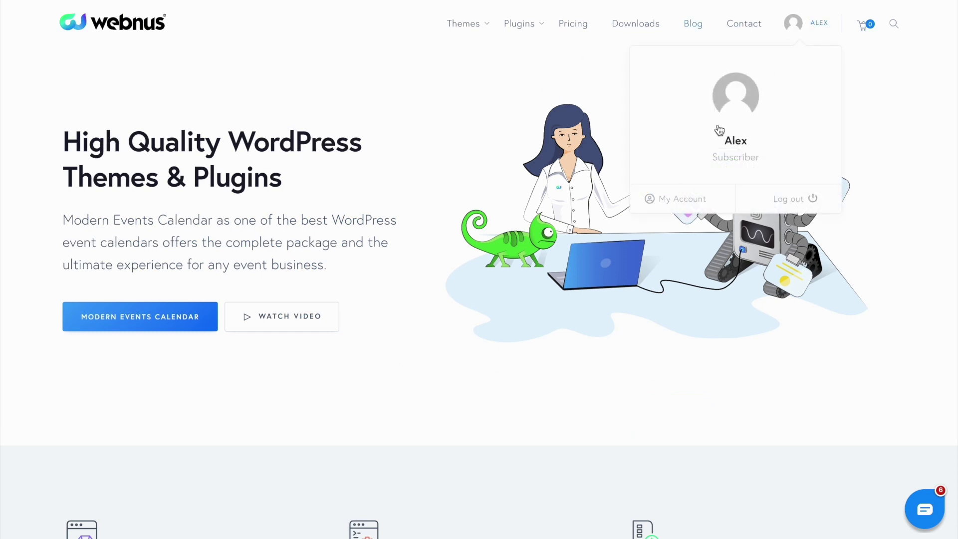
pyautogui.click(675, 201)
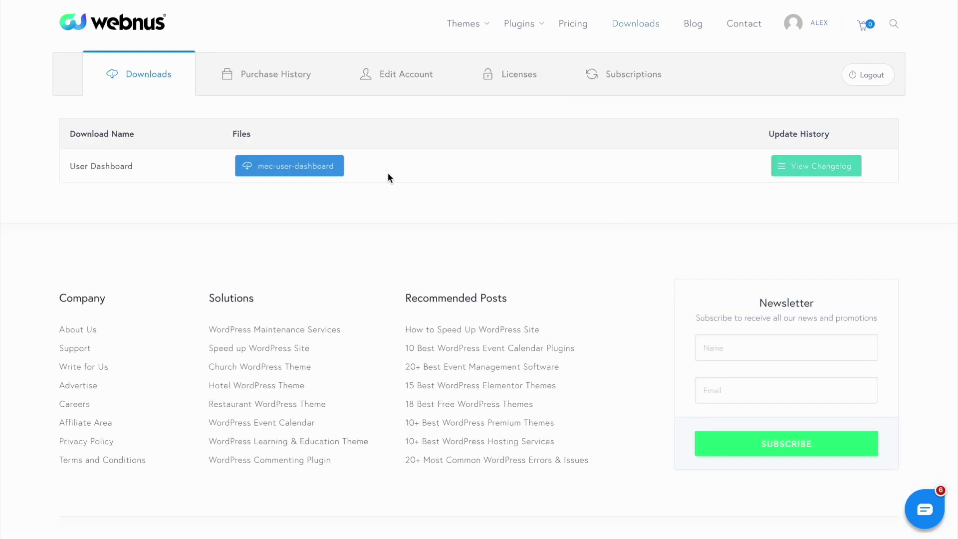
pyautogui.click(286, 171)
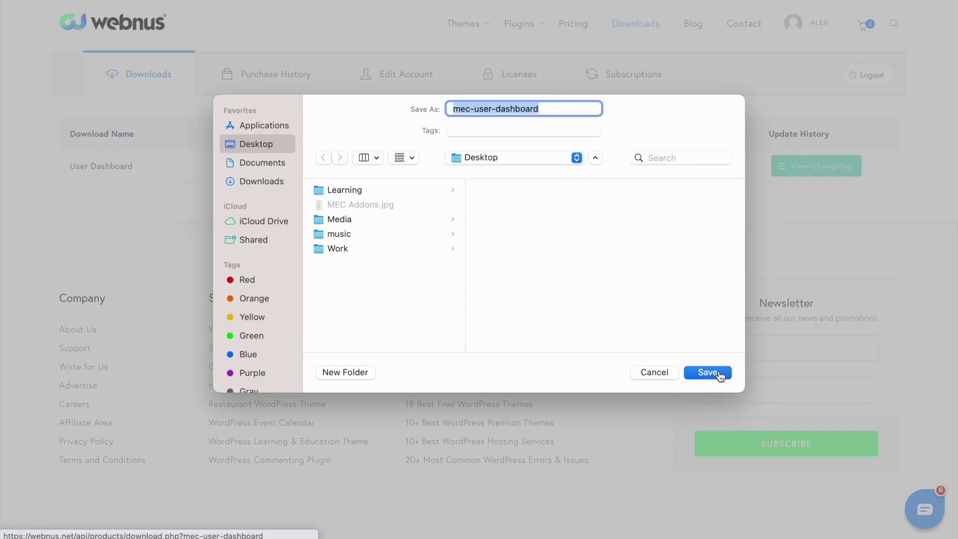
pyautogui.click(718, 373)
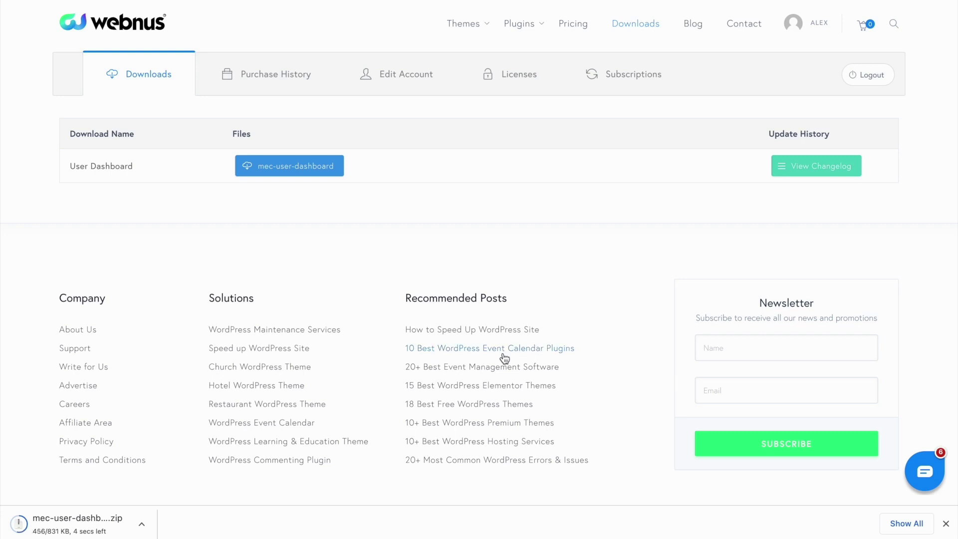
pyautogui.moveTo(118, 524)
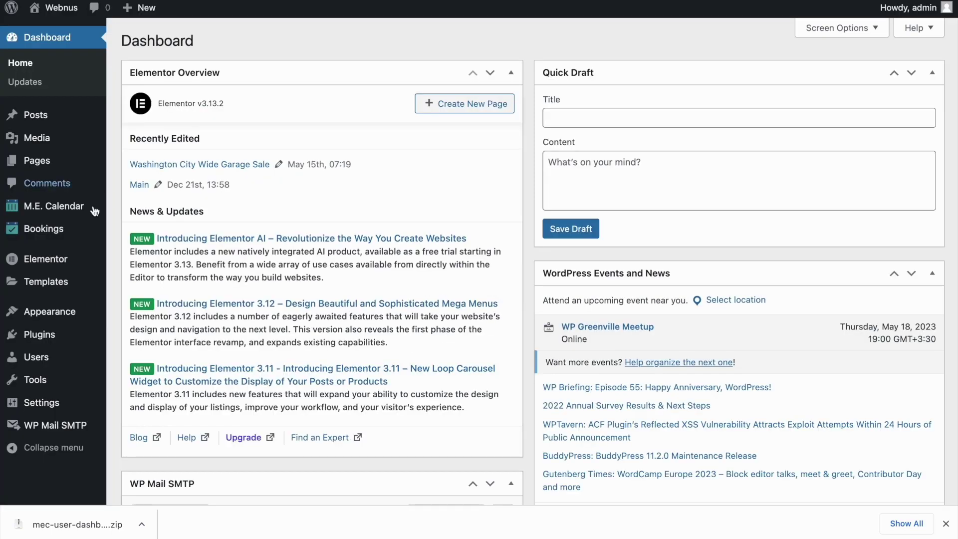
# Upload mec-user-dashboard.zip as a new plugin, install it, and activate MEC User Dashboard.
pyautogui.moveTo(55, 337)
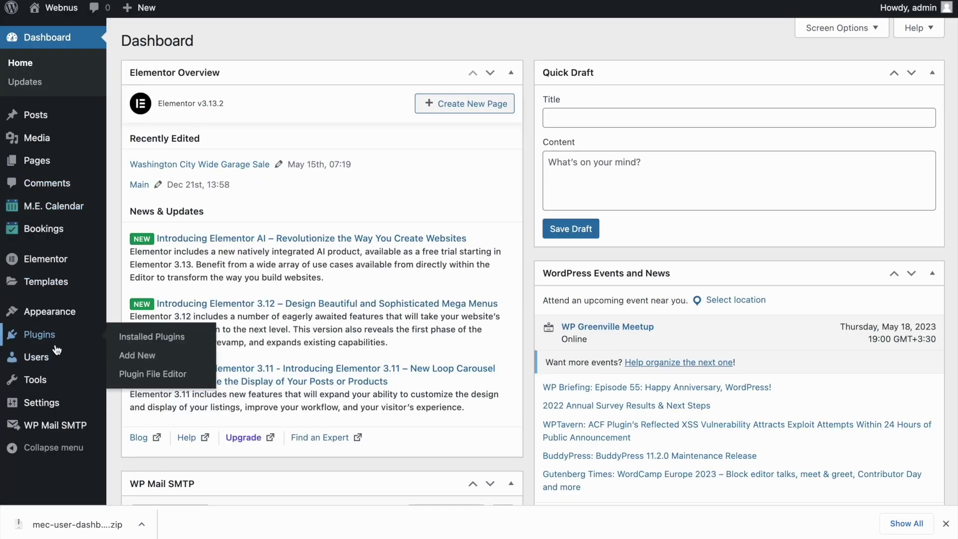
pyautogui.click(141, 358)
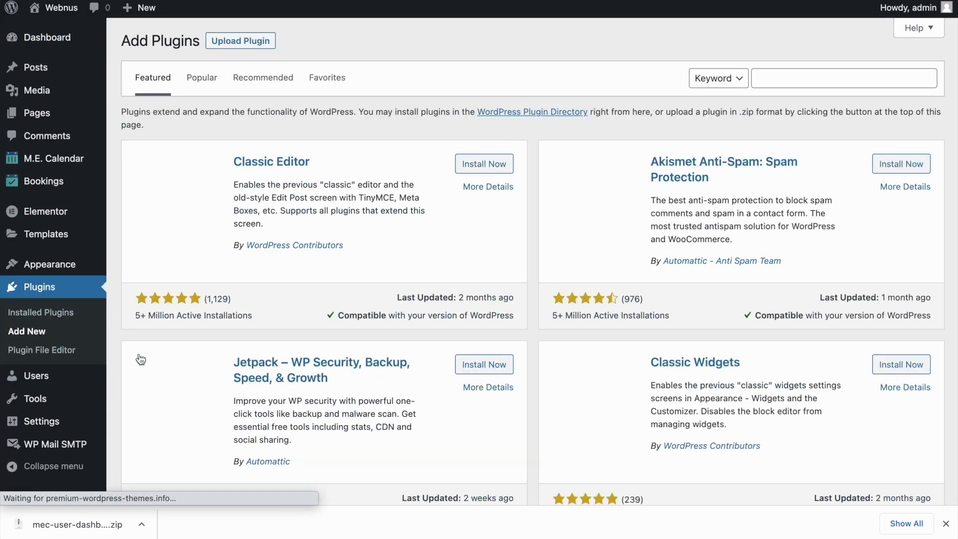
pyautogui.click(261, 48)
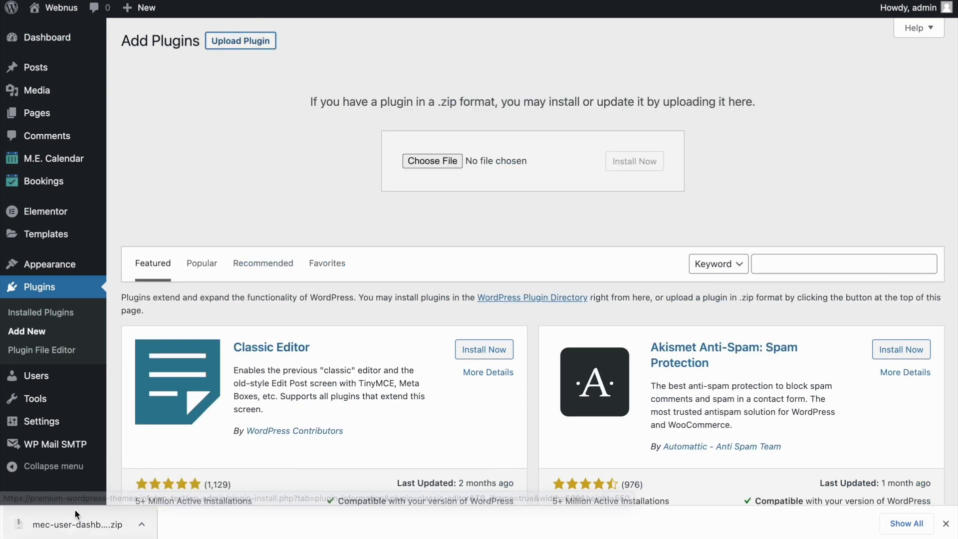
pyautogui.moveTo(70, 522); pyautogui.dragTo(417, 161)
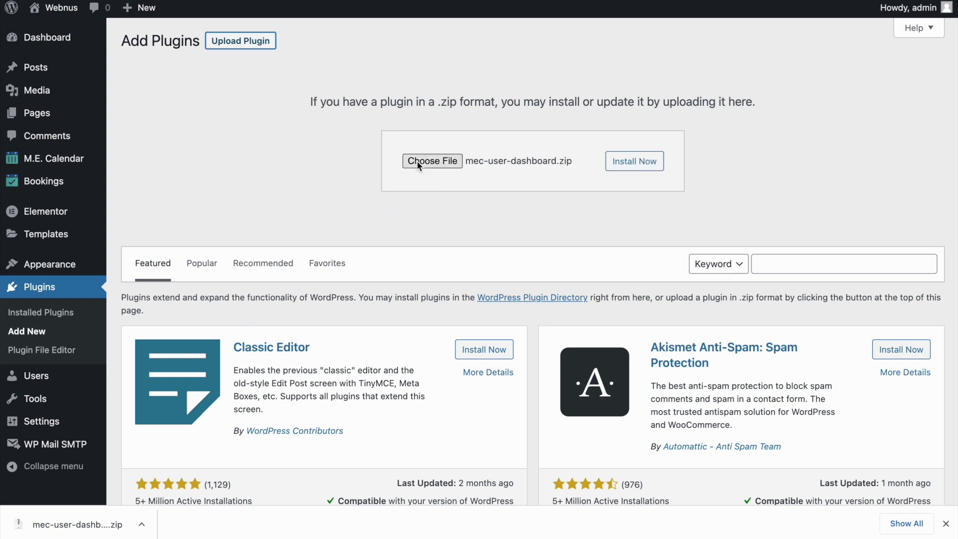
pyautogui.click(651, 172)
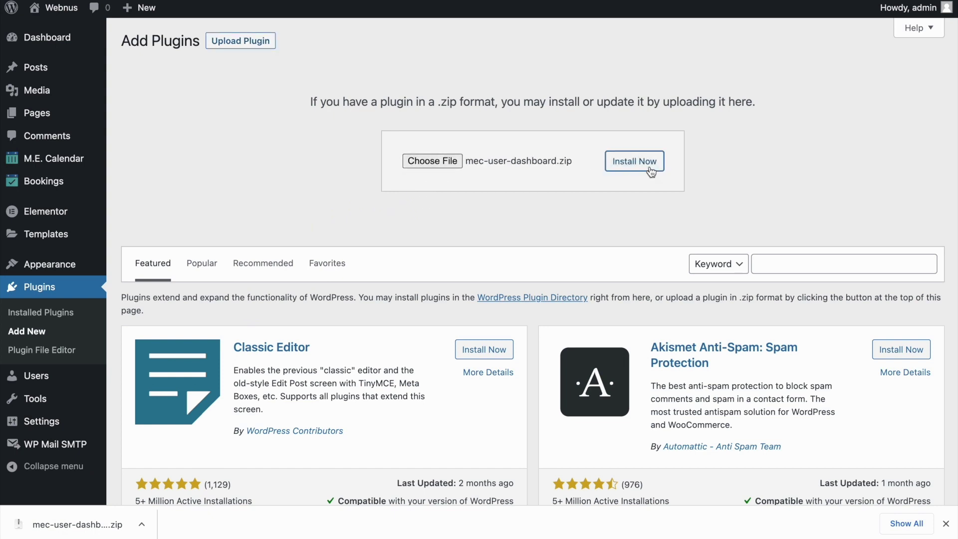
pyautogui.click(946, 524)
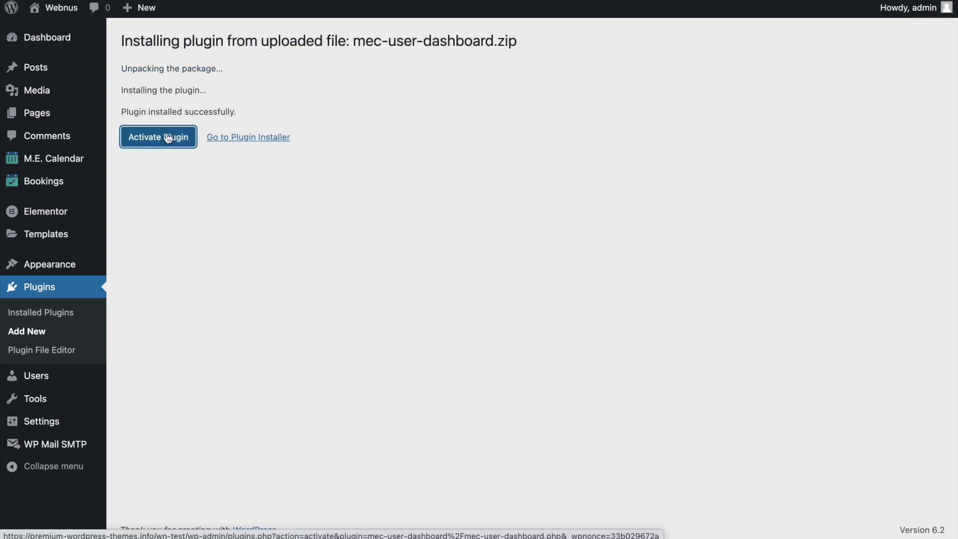
pyautogui.click(168, 138)
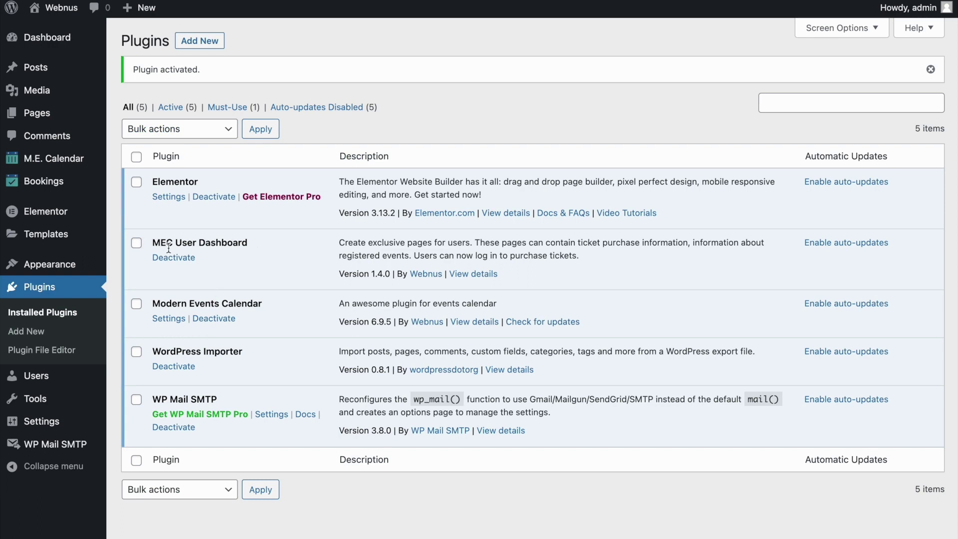
# Paste the copied User Dashboard license key into Modern Events Calendar's Activate Addons field and submit it.
pyautogui.moveTo(89, 163)
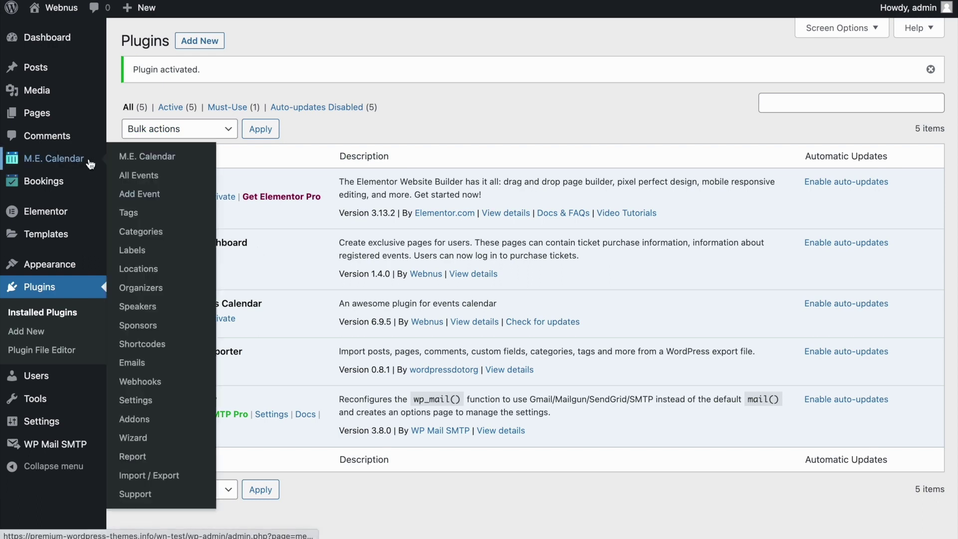
pyautogui.click(89, 163)
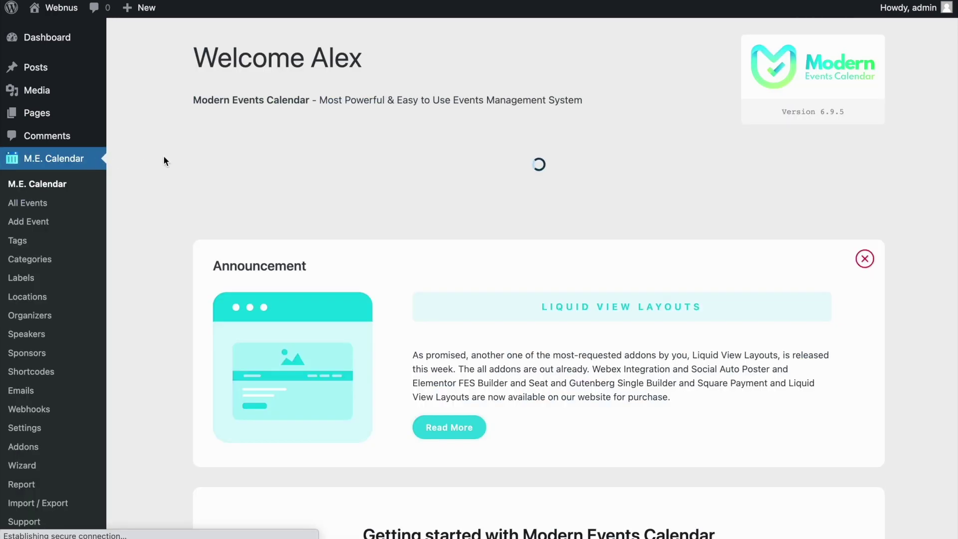
pyautogui.scroll(-5, 164, 158)
pyautogui.scroll(-10, 165, 159)
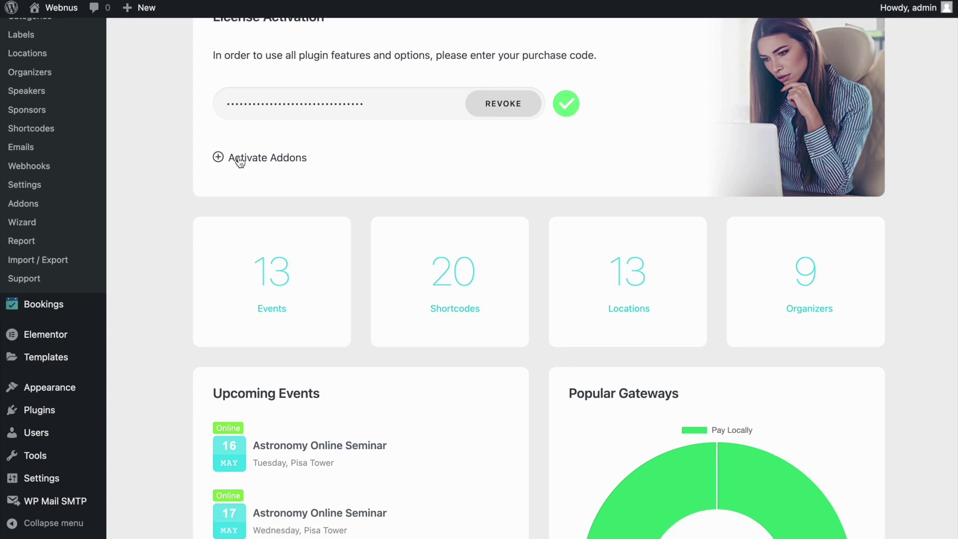
pyautogui.click(240, 159)
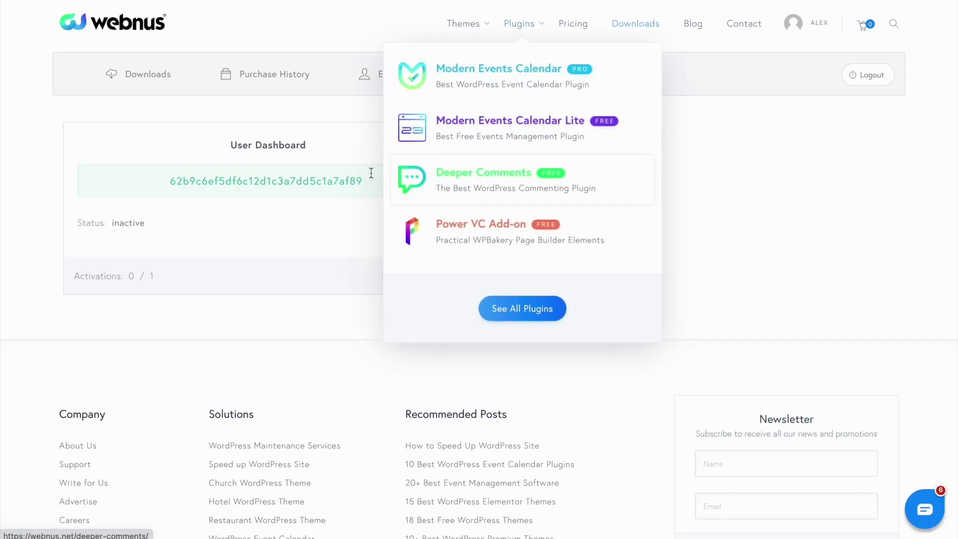
pyautogui.doubleClick(314, 180)
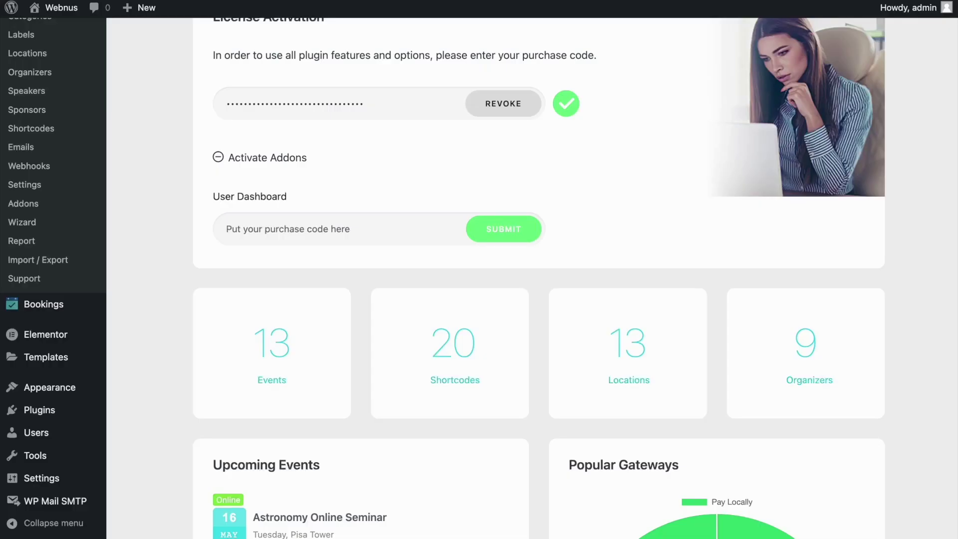
pyautogui.click(282, 222)
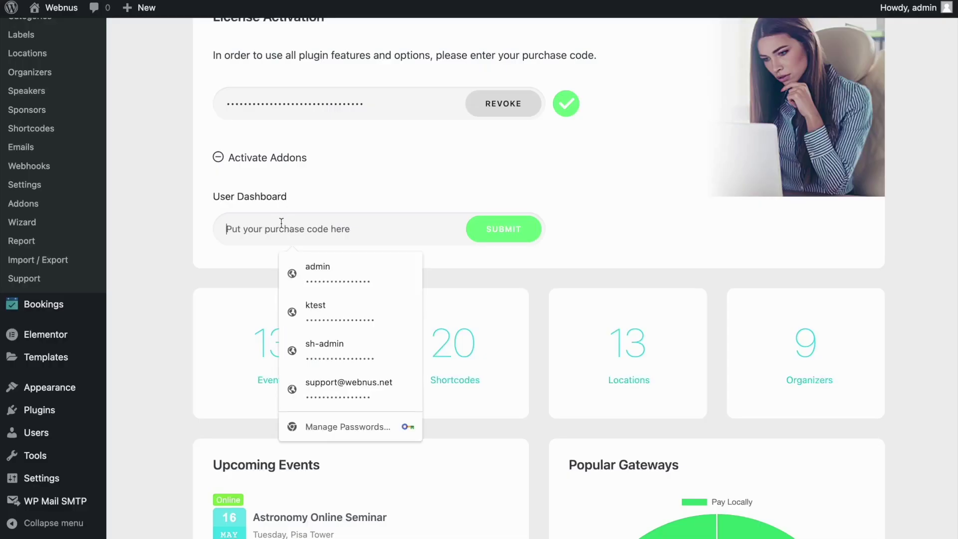
pyautogui.hotkey('ctrl', 'v')
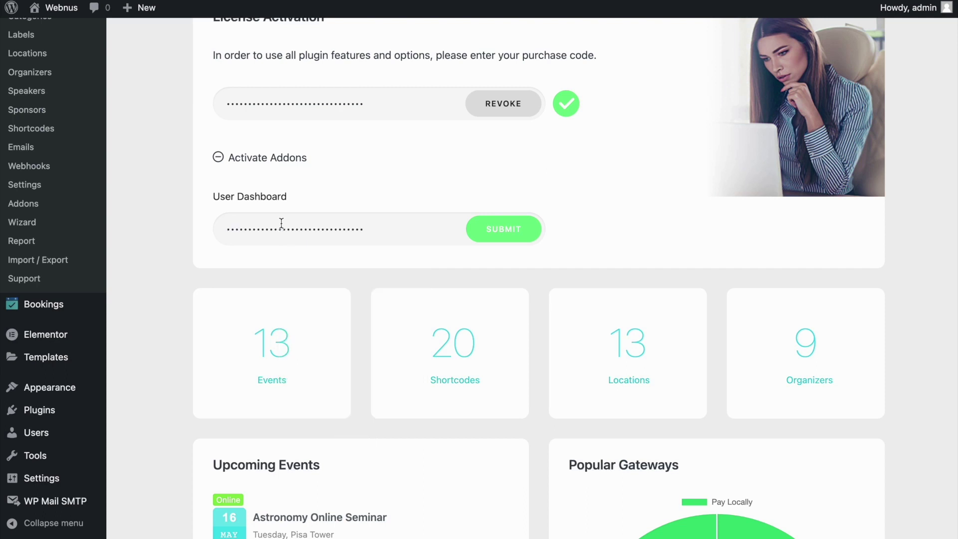
pyautogui.click(502, 243)
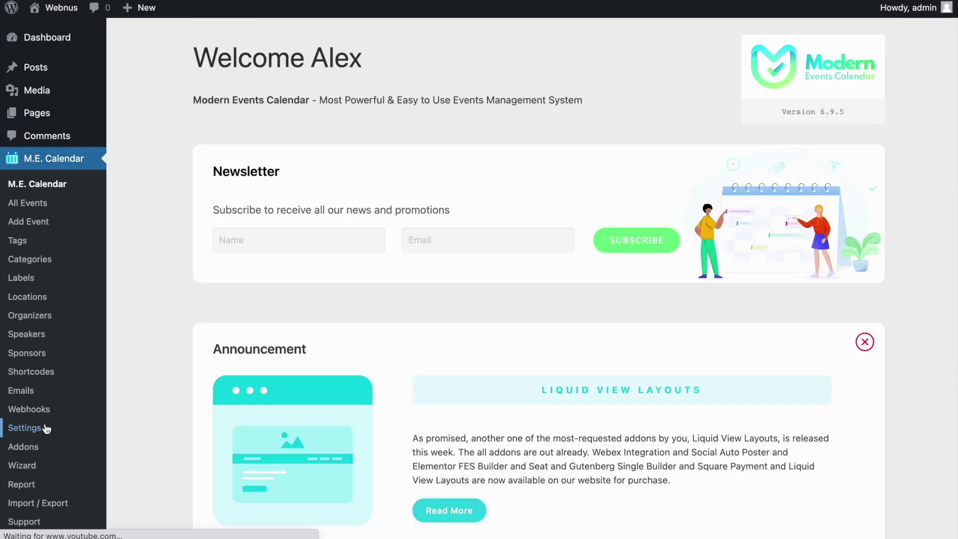
# Show the User Dashboard tab in M.E. Calendar settings and select the [MEC_user_dashboard] shortcode.
pyautogui.click(46, 429)
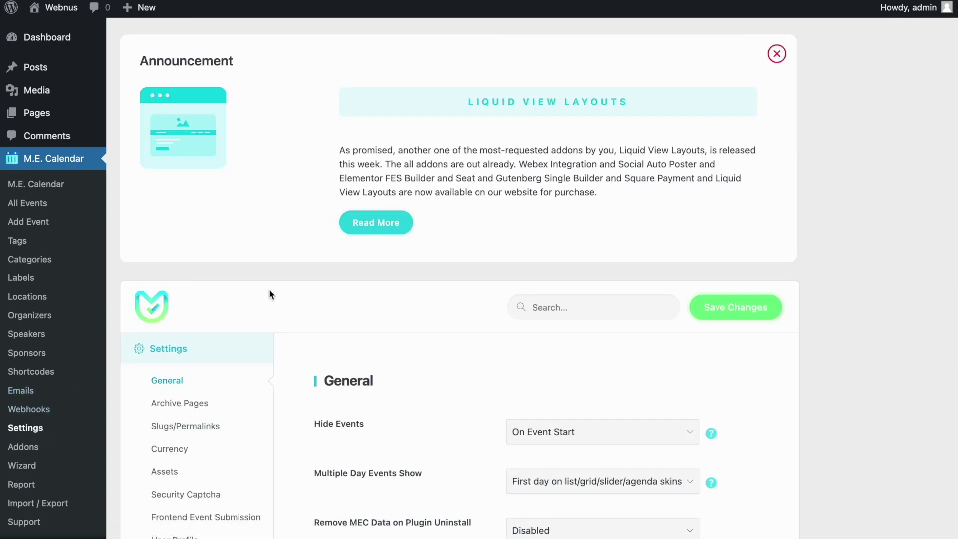
pyautogui.scroll(-3, 269, 295)
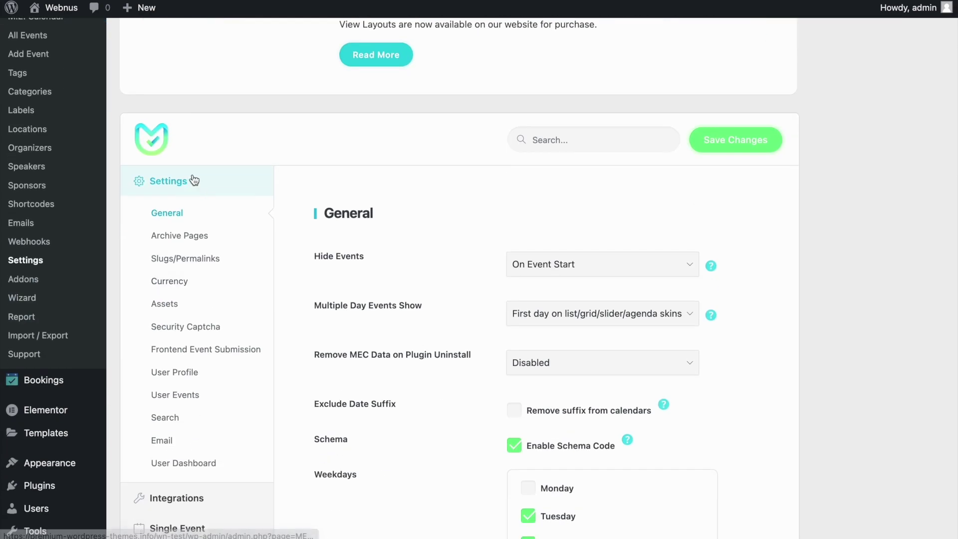
pyautogui.scroll(-2, 195, 179)
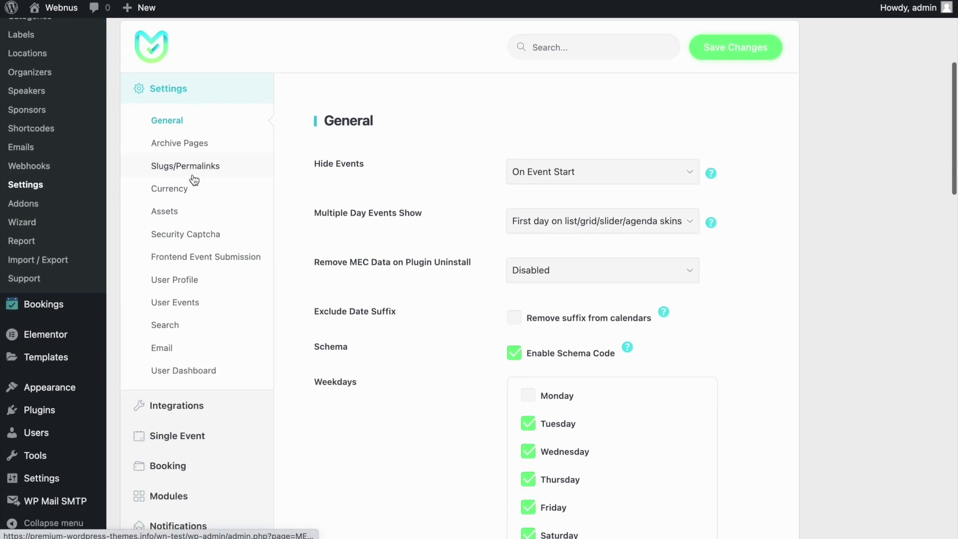
pyautogui.click(204, 374)
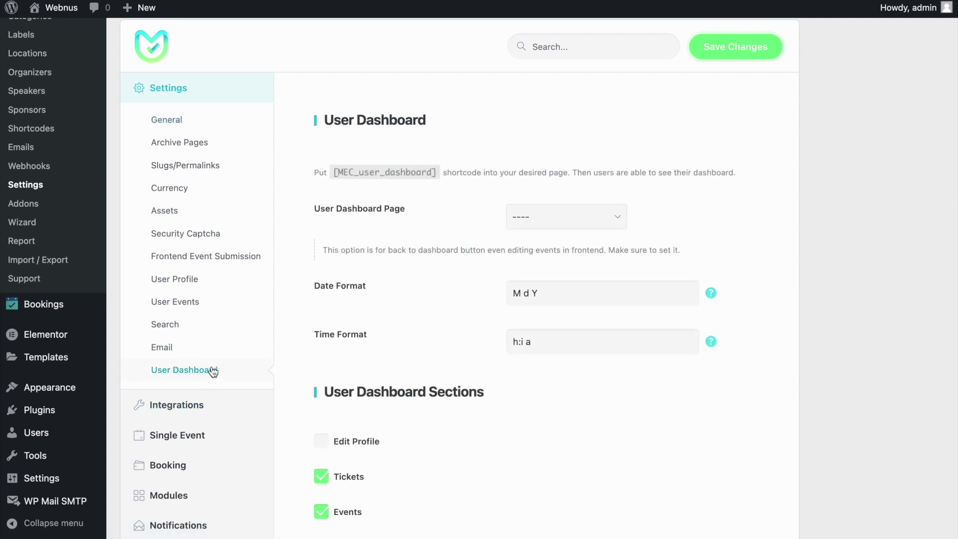
pyautogui.scroll(-12, 390, 226)
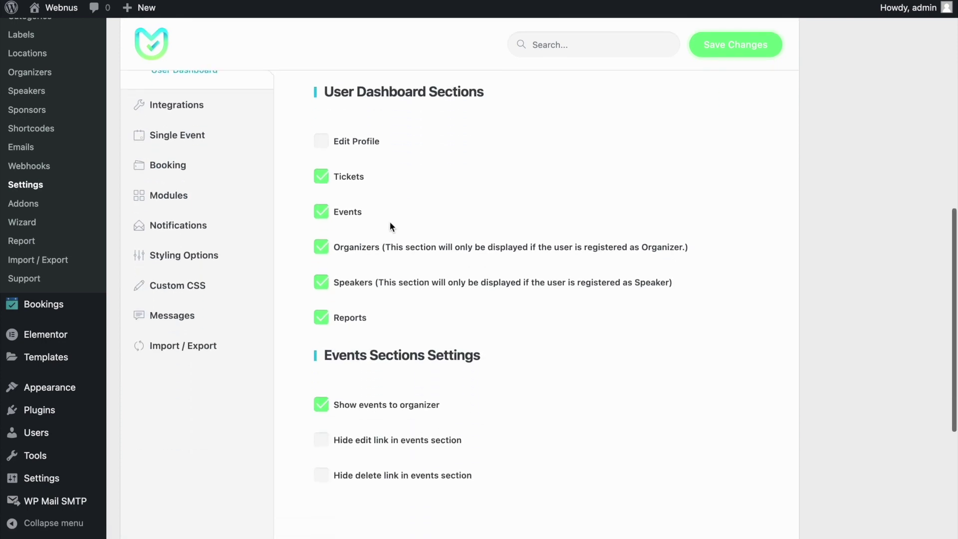
pyautogui.scroll(15, 391, 227)
pyautogui.scroll(-5, 391, 227)
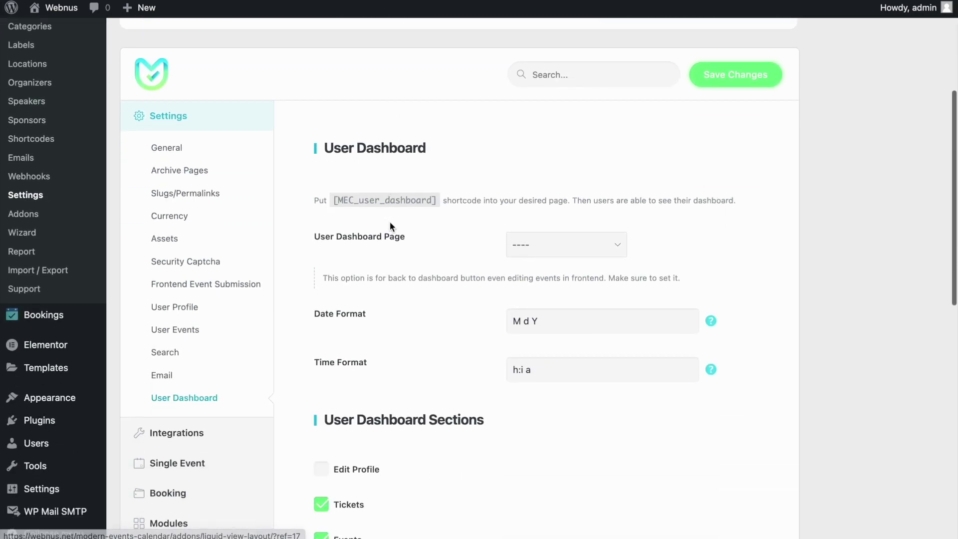
pyautogui.scroll(-2, 390, 222)
pyautogui.scroll(2, 408, 167)
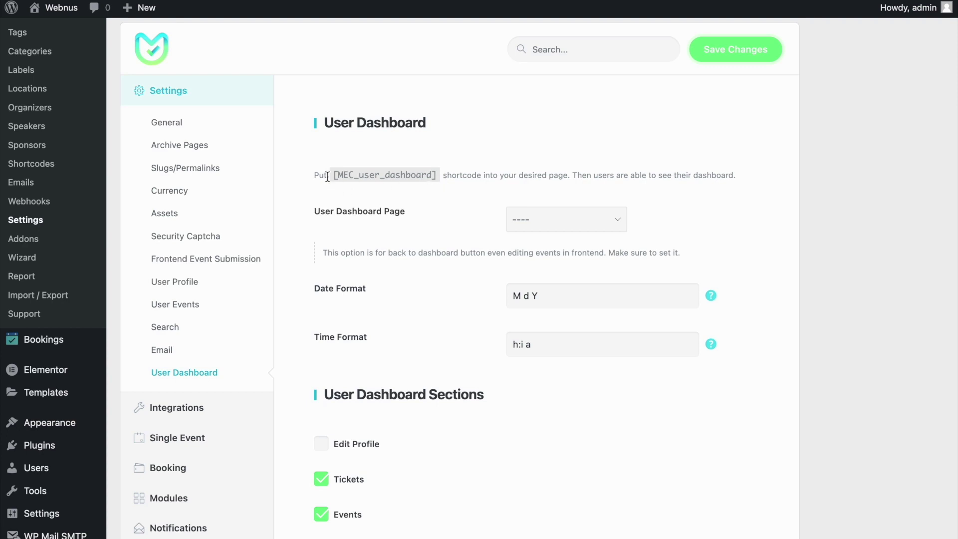
pyautogui.moveTo(334, 176); pyautogui.dragTo(439, 182)
pyautogui.hotkey('ctrl', 'c')
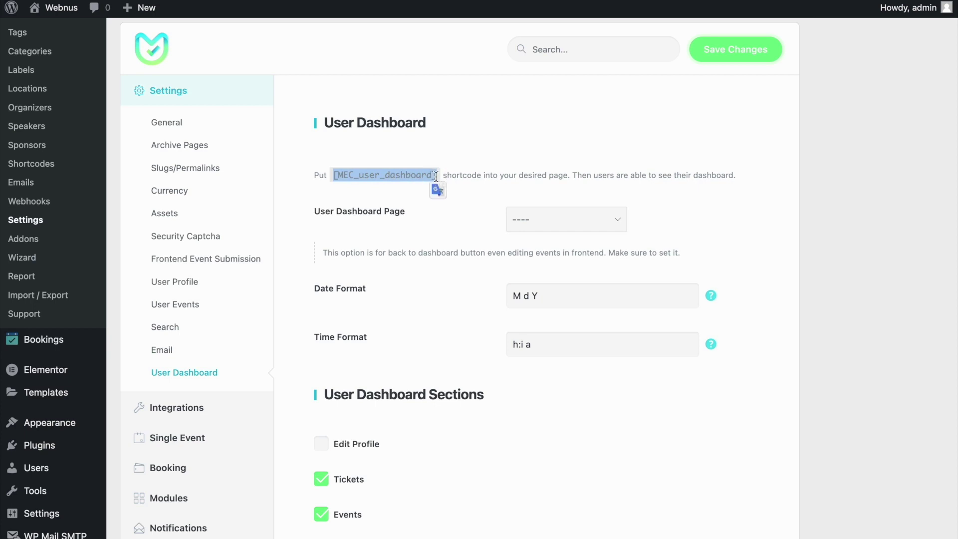
pyautogui.scroll(5, 276, 148)
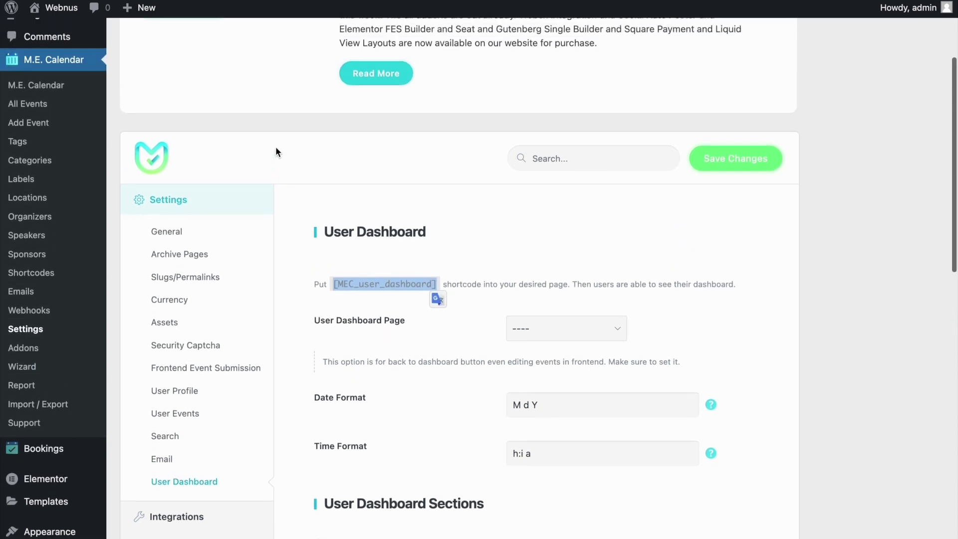
pyautogui.moveTo(89, 95)
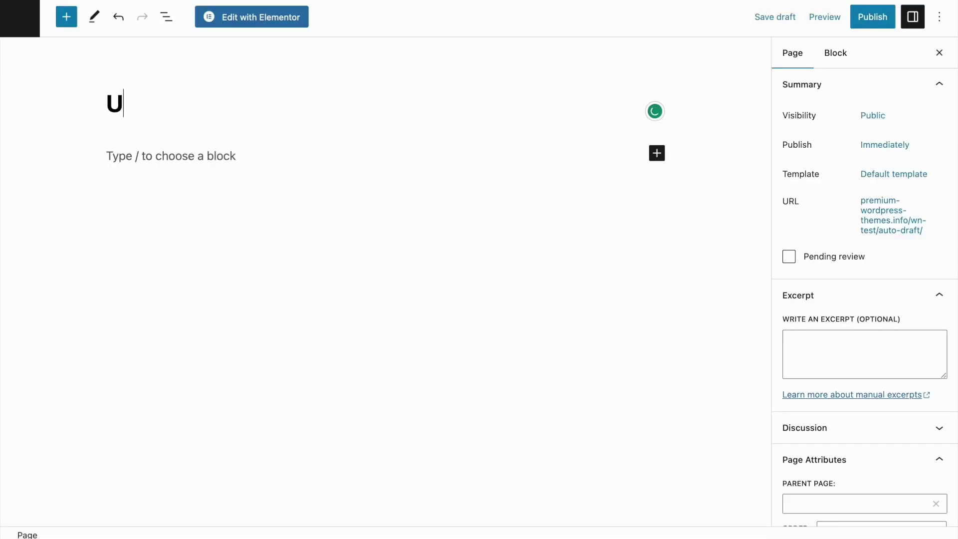
# Title the page 'User Dashboard' and add a Shortcode block containing [MEC_user_dashboard].
pyautogui.write('ashboard')
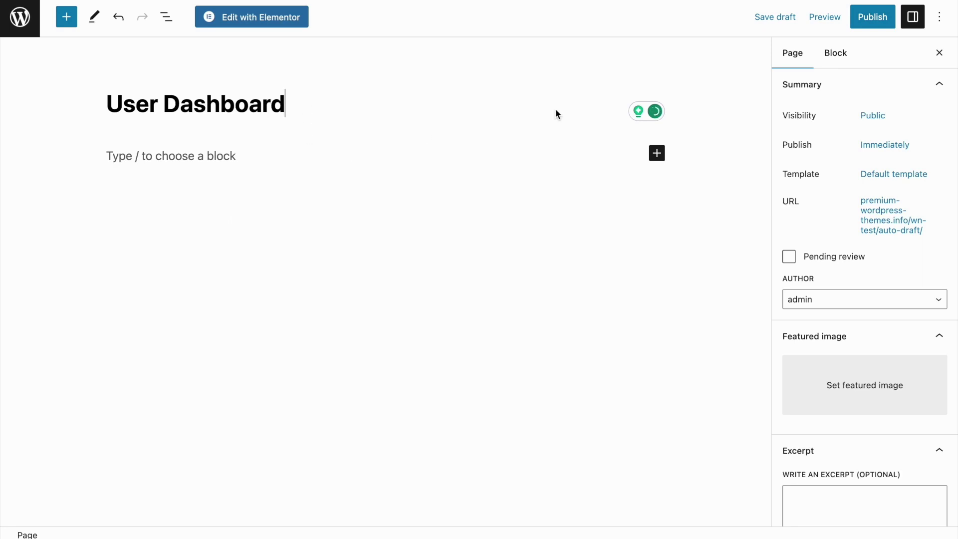
pyautogui.click(641, 158)
pyautogui.click(581, 176)
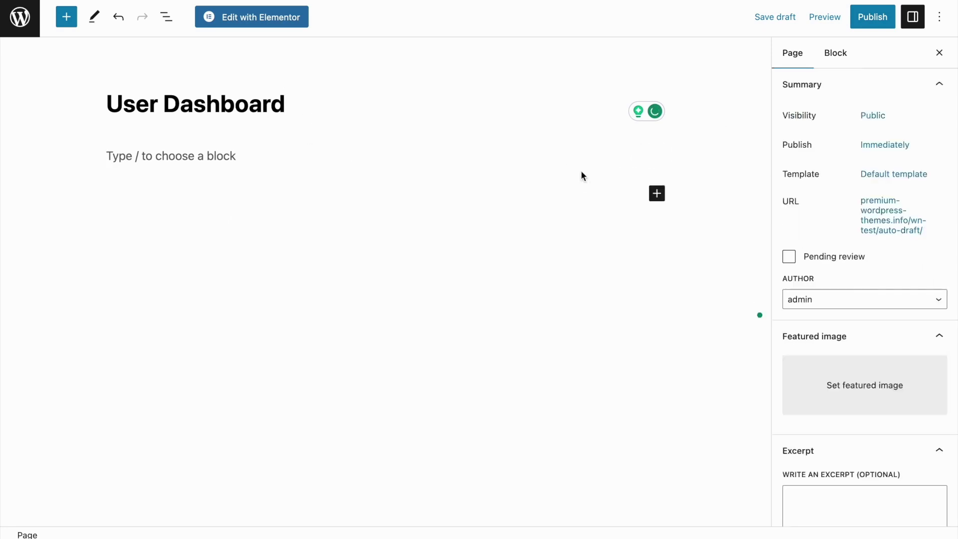
pyautogui.click(615, 153)
pyautogui.click(657, 152)
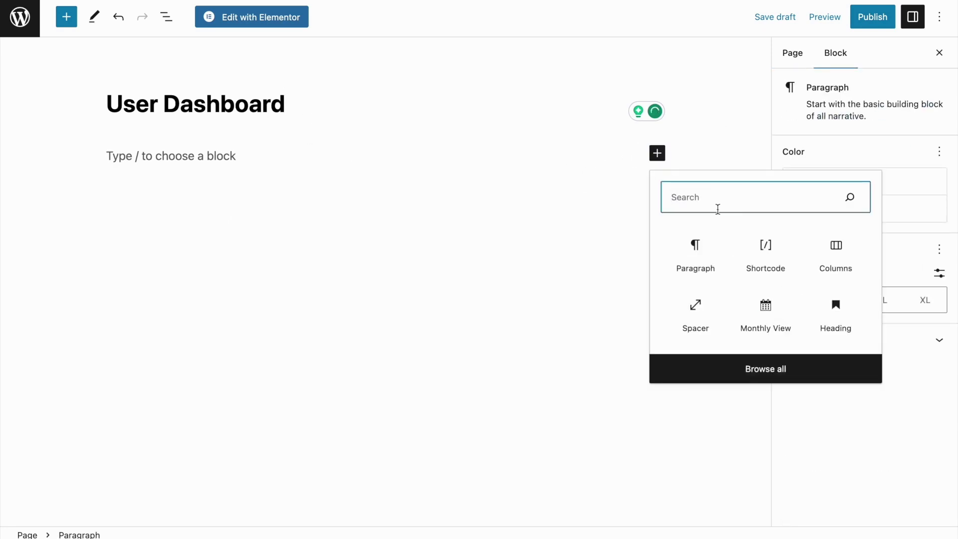
pyautogui.click(777, 267)
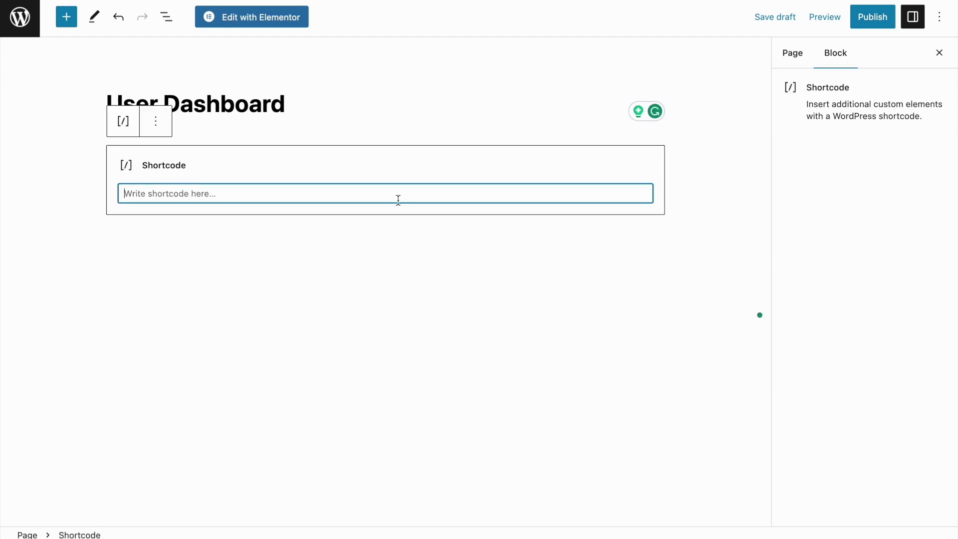
pyautogui.hotkey('ctrl', 'v')
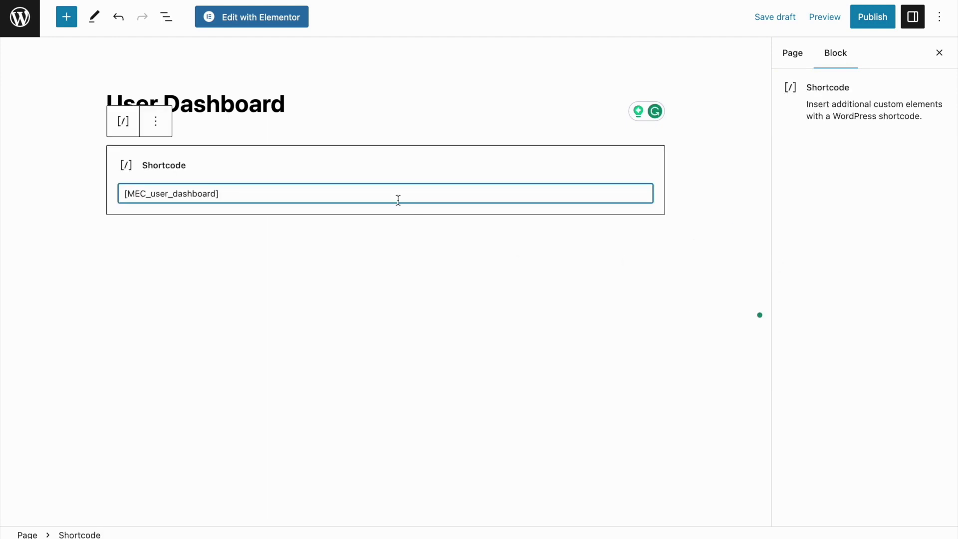
# Publish the User Dashboard page.
pyautogui.click(867, 17)
pyautogui.click(838, 24)
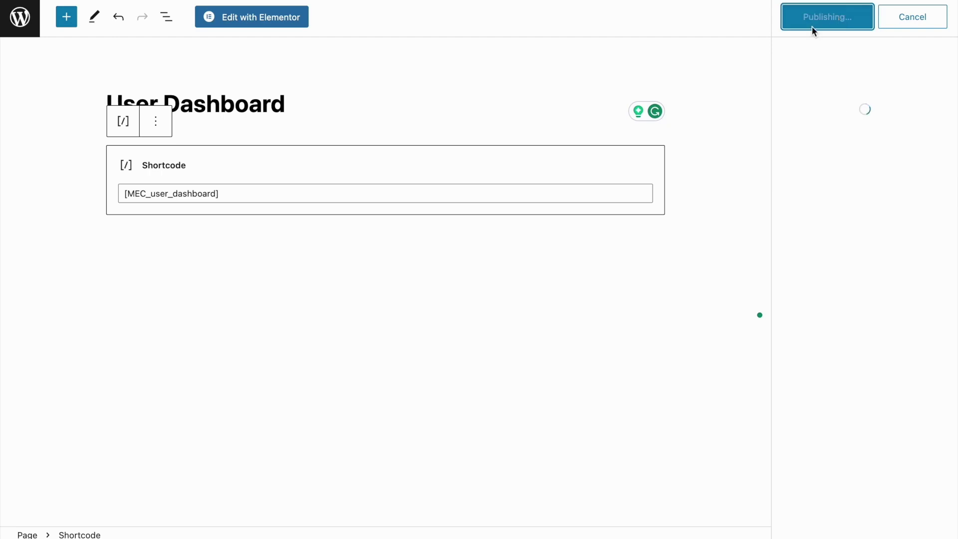
pyautogui.click(226, 406)
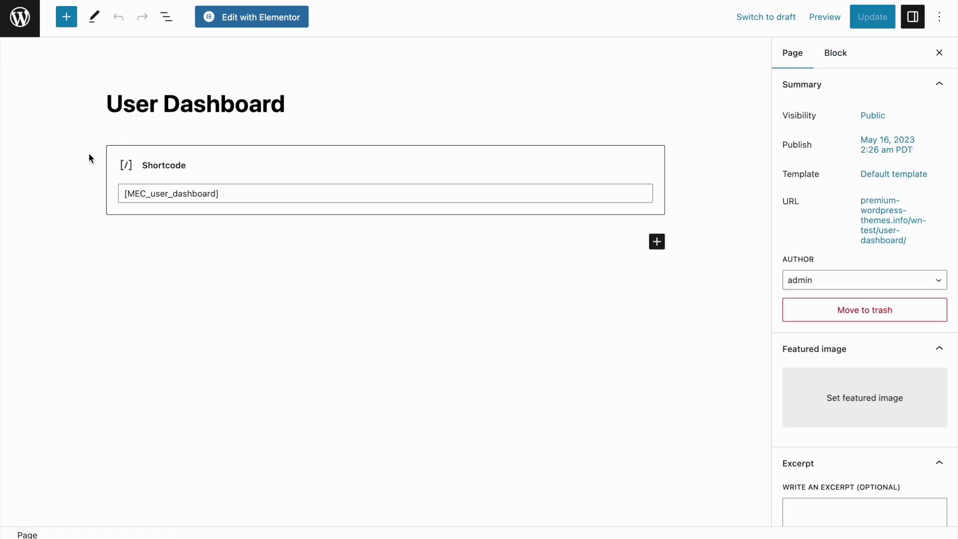
# Set M.E. Calendar's User Dashboard Page option to the User Dashboard page and save the settings.
pyautogui.click(17, 25)
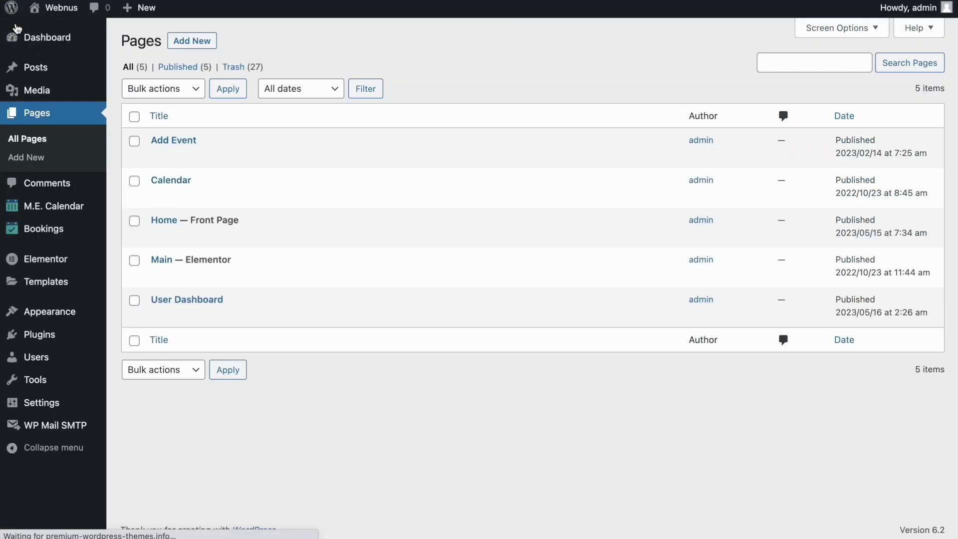
pyautogui.moveTo(58, 215)
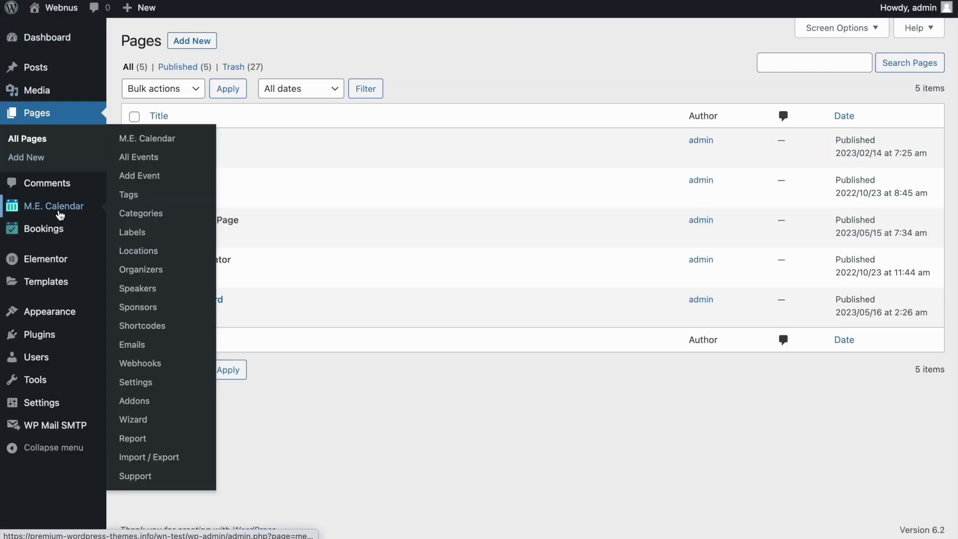
pyautogui.click(158, 384)
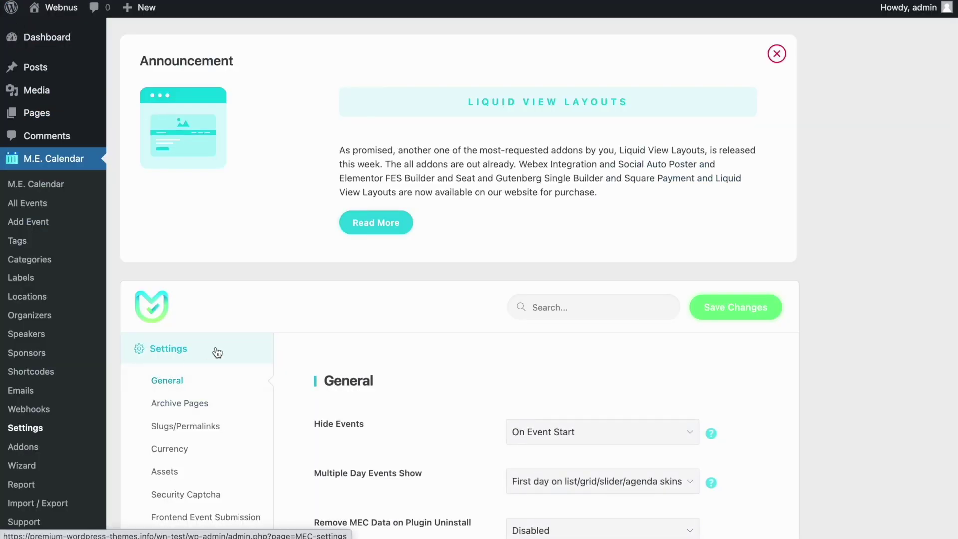
pyautogui.scroll(-3, 210, 379)
pyautogui.click(207, 446)
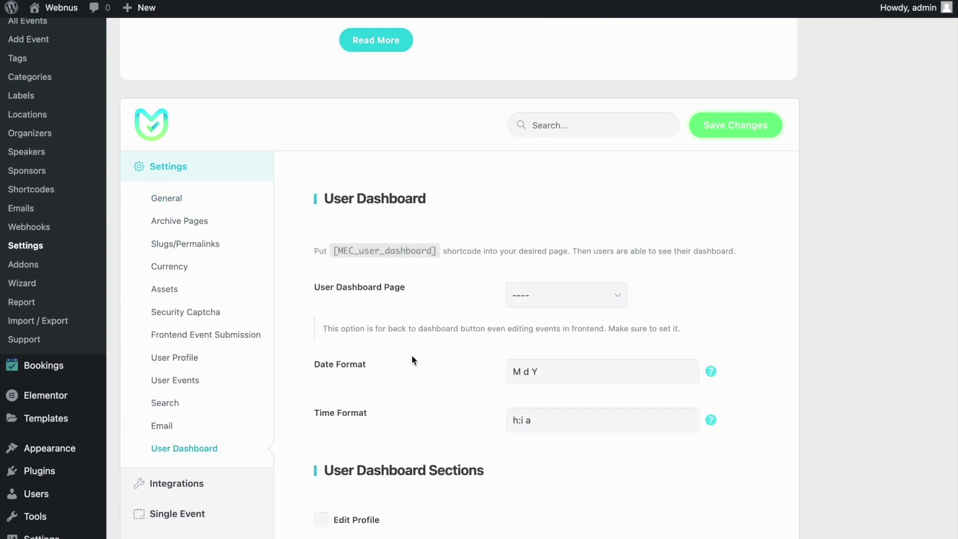
pyautogui.click(519, 297)
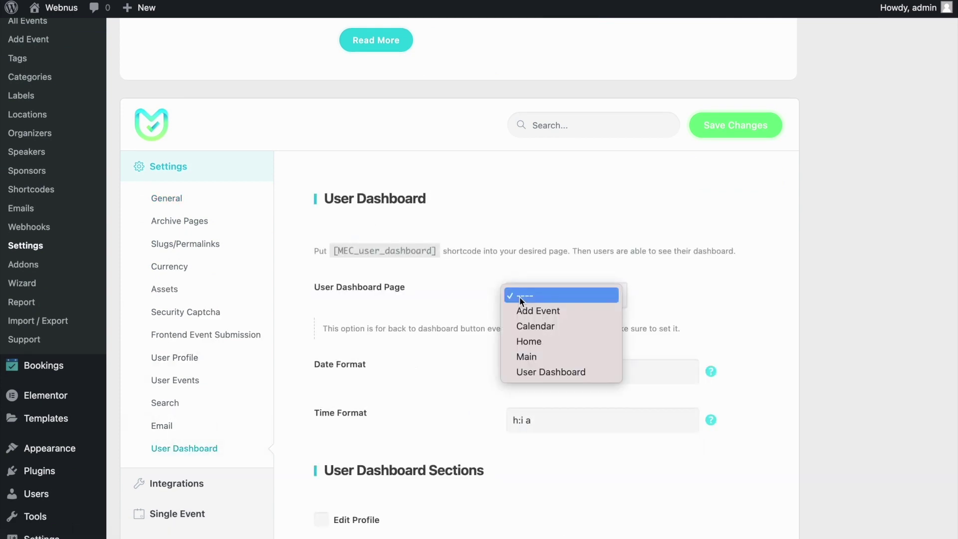
pyautogui.click(555, 373)
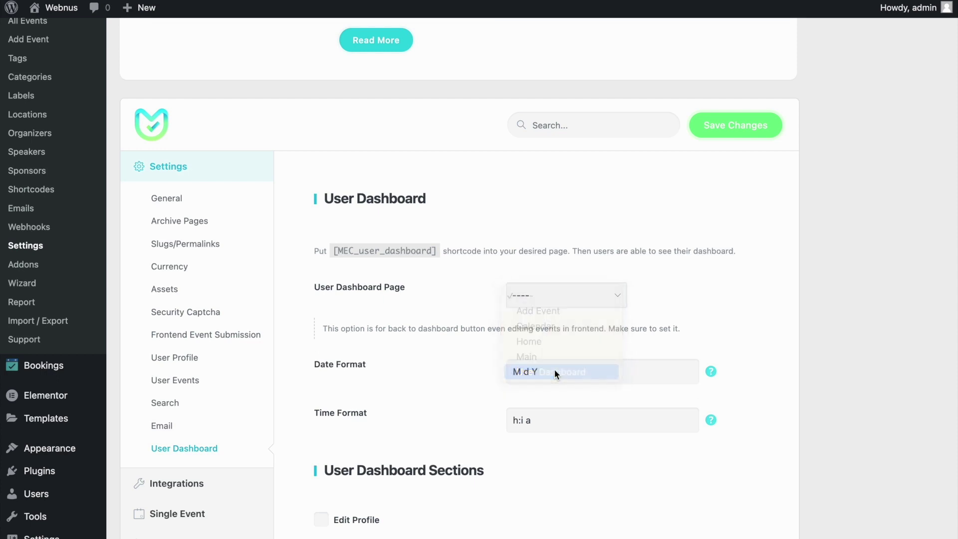
pyautogui.click(736, 136)
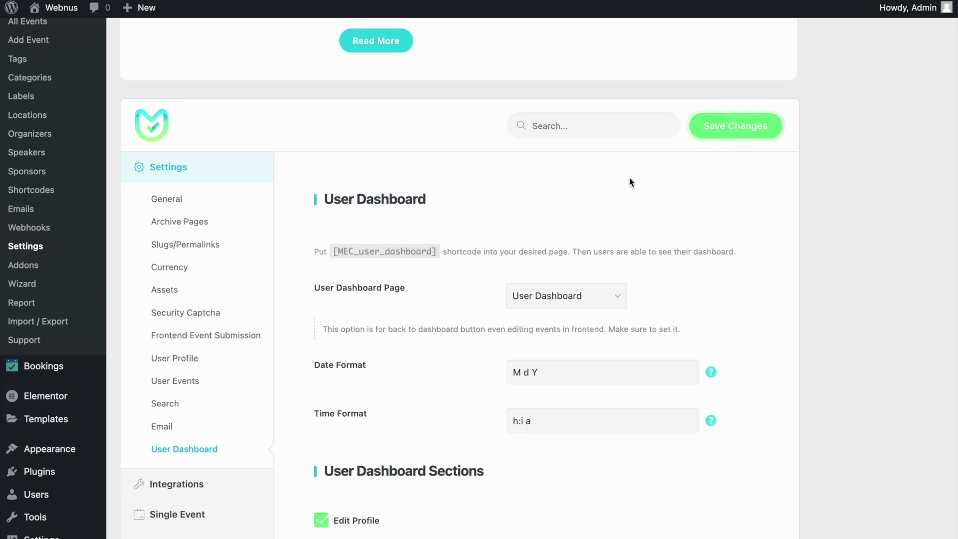
pyautogui.scroll(5, 612, 172)
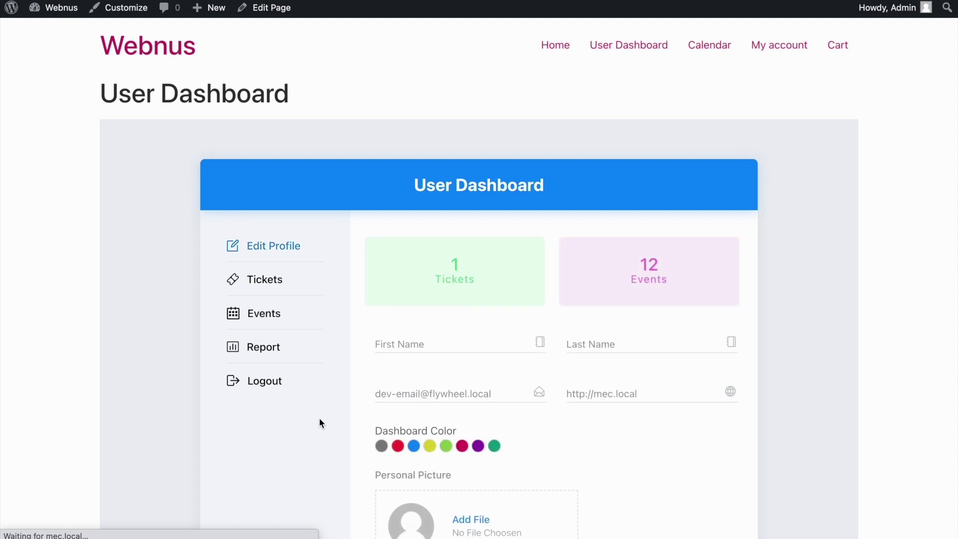
# Try the First and Last Name fields, switch the colour to grey and back to blue, then show Tickets.
pyautogui.scroll(-1, 321, 423)
pyautogui.scroll(-4, 320, 423)
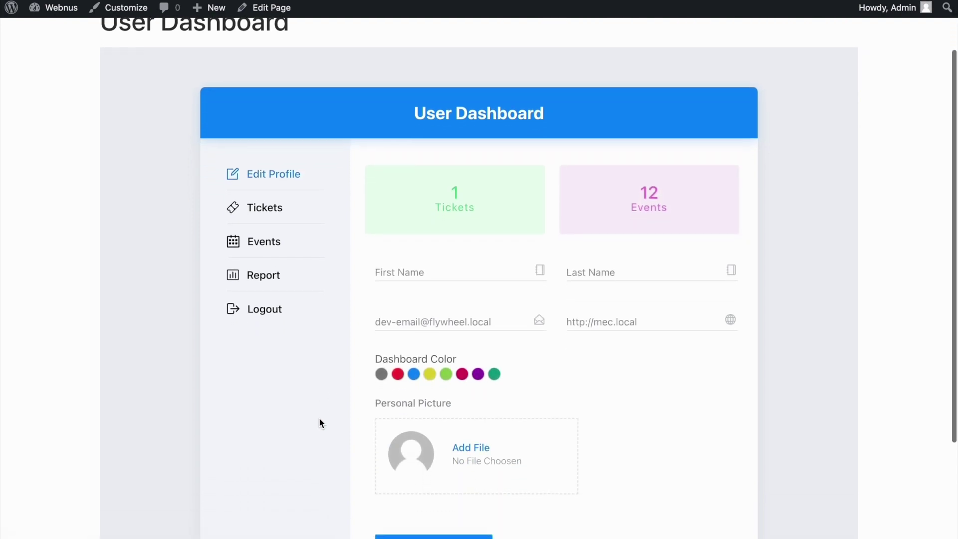
pyautogui.scroll(-4, 320, 424)
pyautogui.scroll(5, 320, 424)
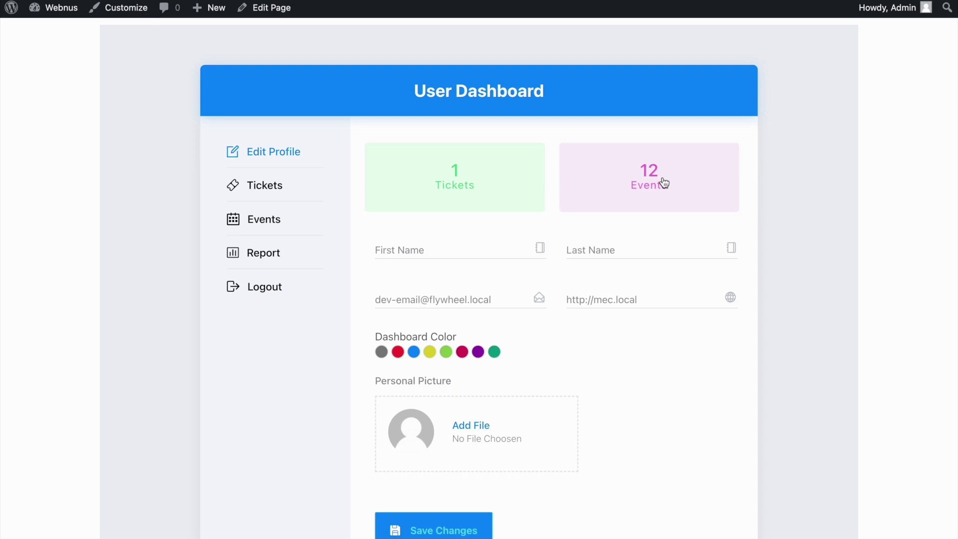
pyautogui.click(503, 250)
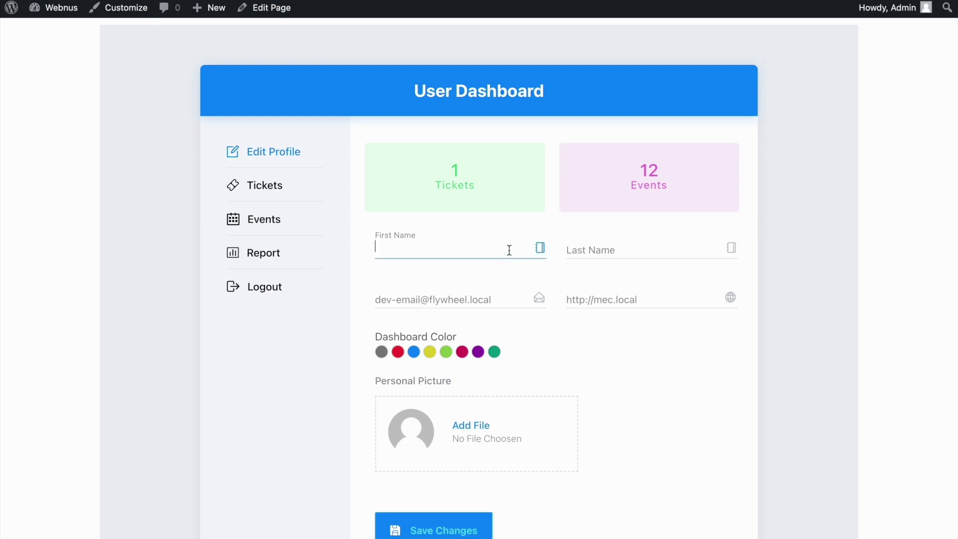
pyautogui.click(598, 244)
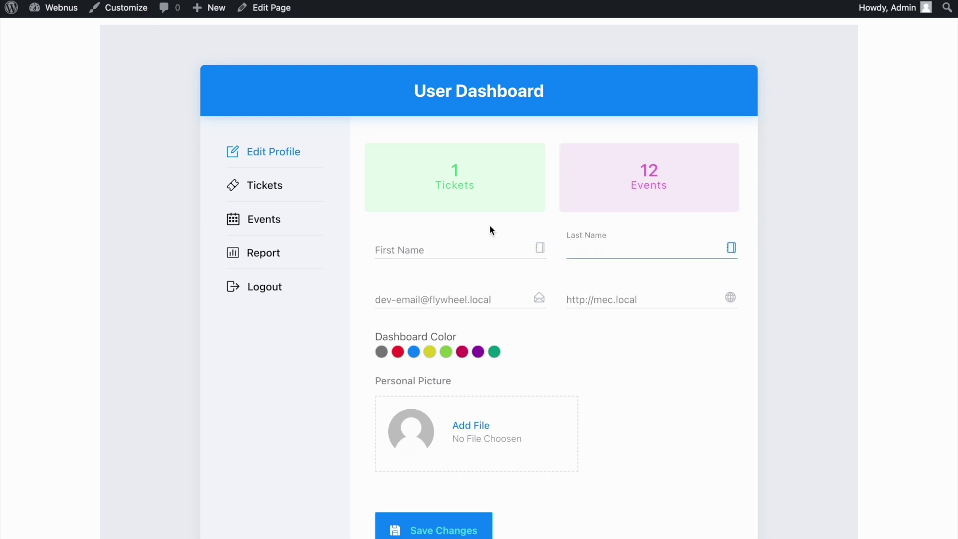
pyautogui.click(383, 354)
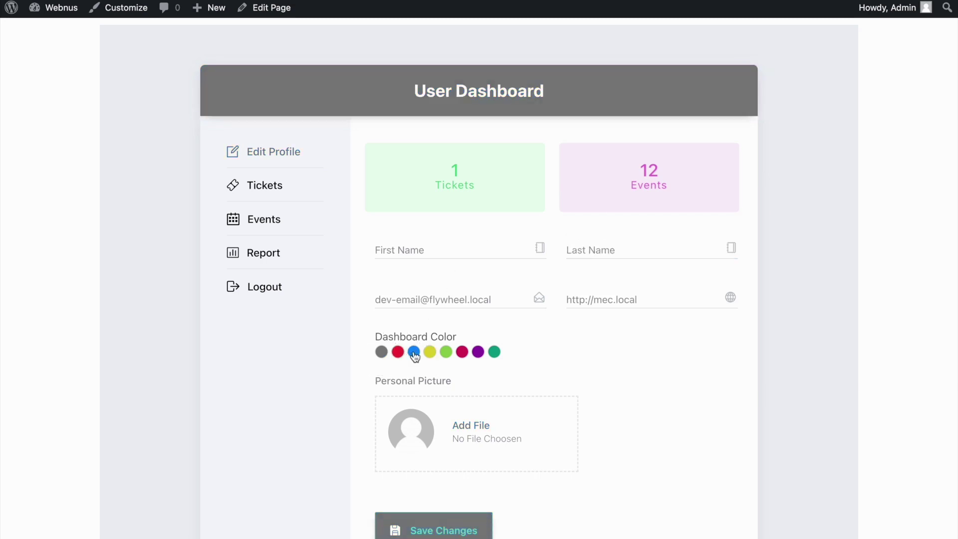
pyautogui.click(414, 352)
pyautogui.click(281, 187)
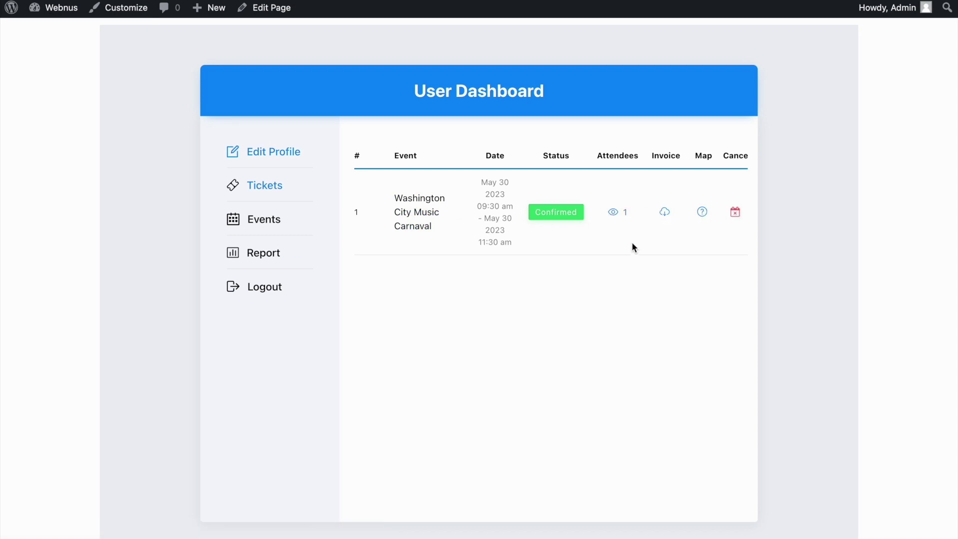
# Export Washington City Music Carnaval attendees as MS EXCEL, open its edit link, then view the Report.
pyautogui.click(285, 221)
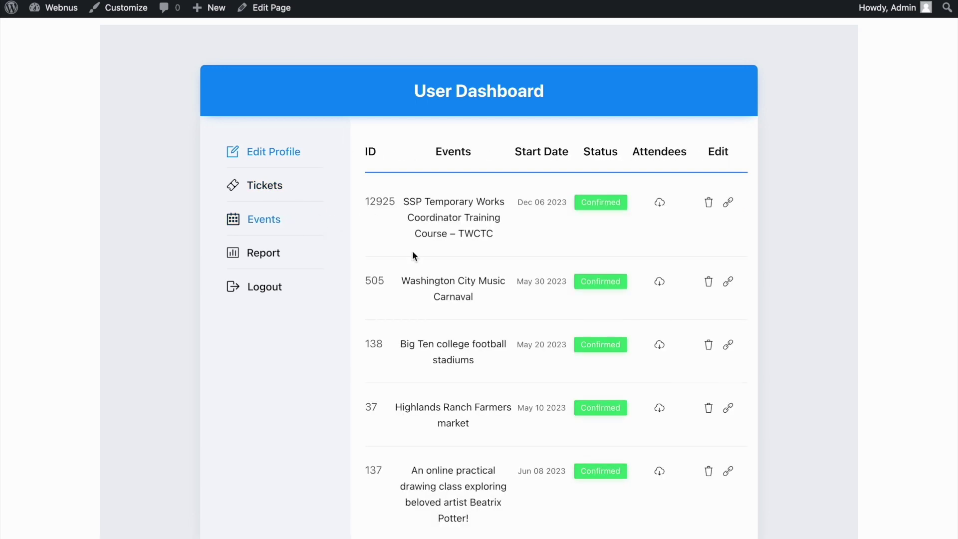
pyautogui.scroll(-1, 412, 255)
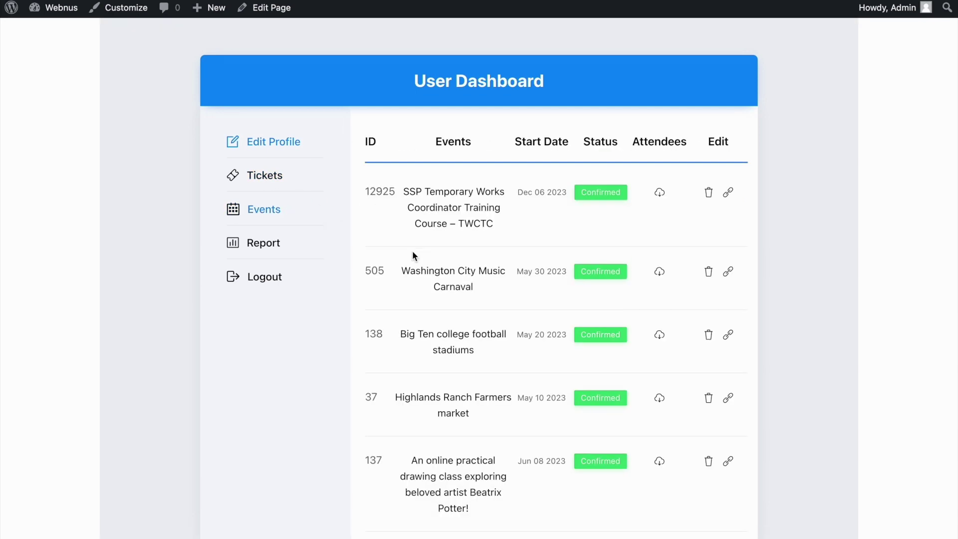
pyautogui.scroll(-10, 412, 256)
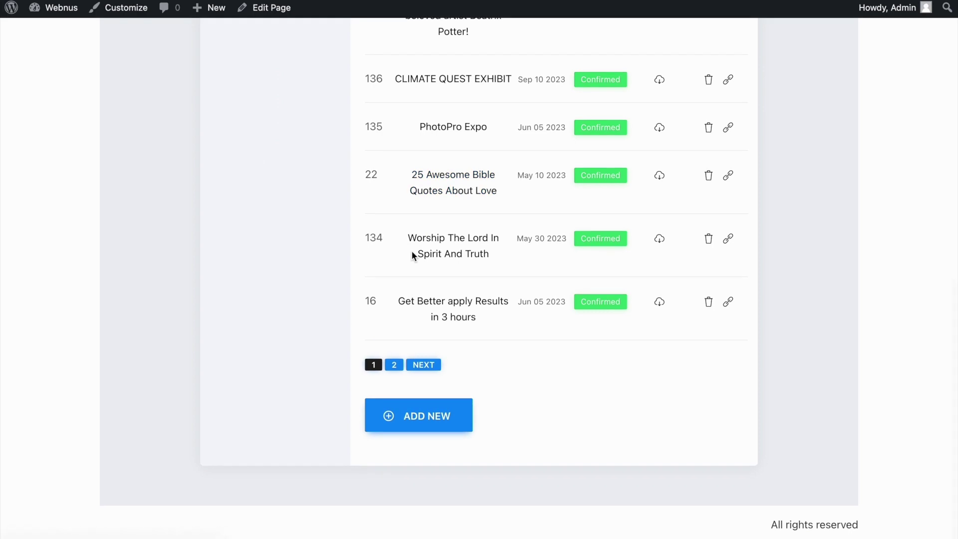
pyautogui.scroll(10, 412, 251)
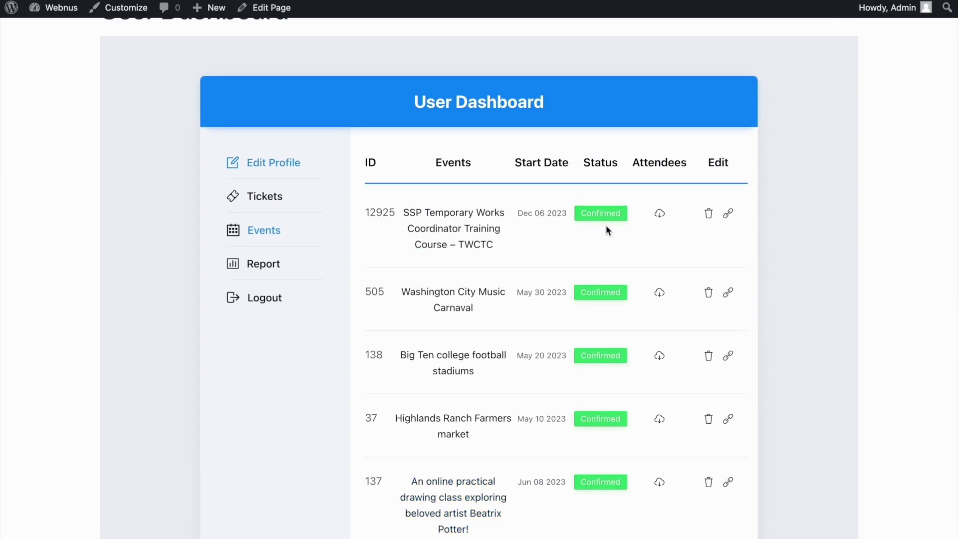
pyautogui.click(658, 296)
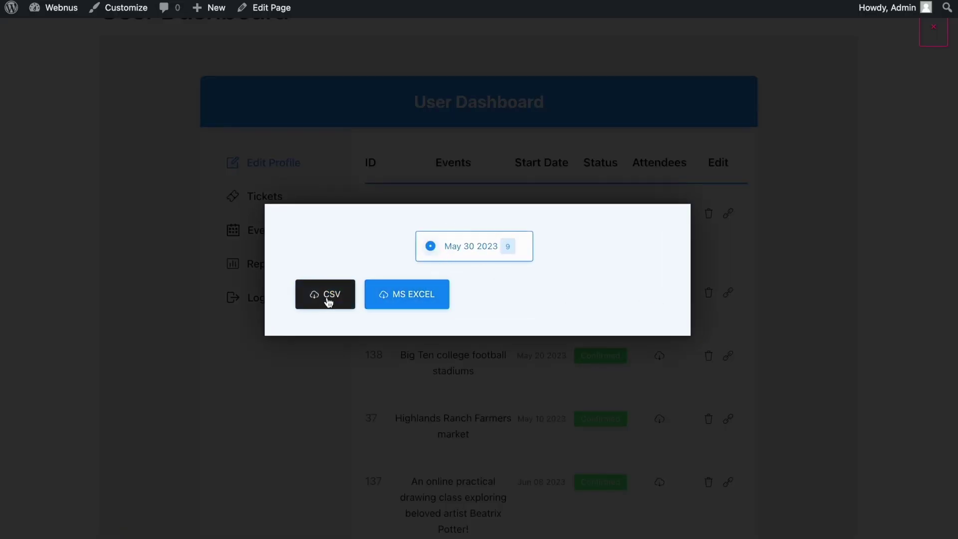
pyautogui.click(438, 299)
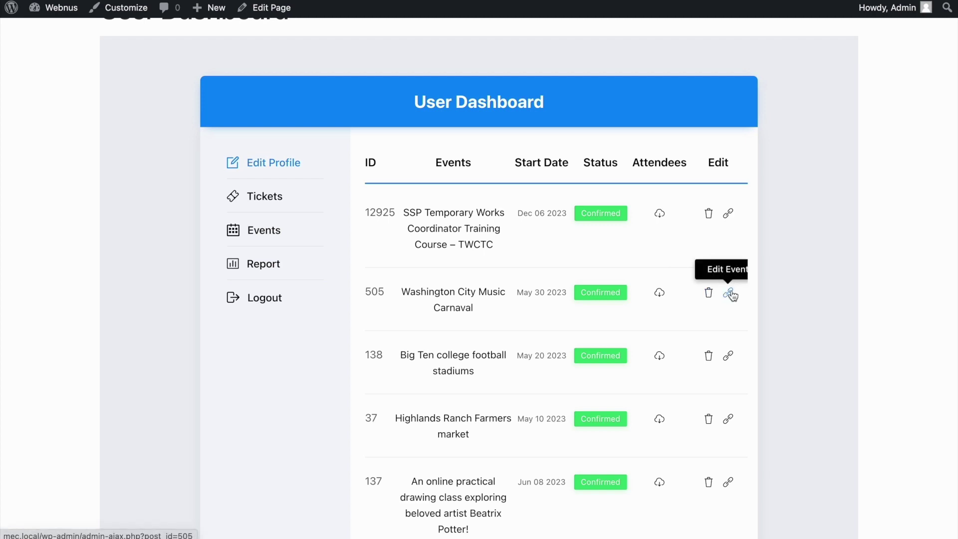
pyautogui.click(730, 294)
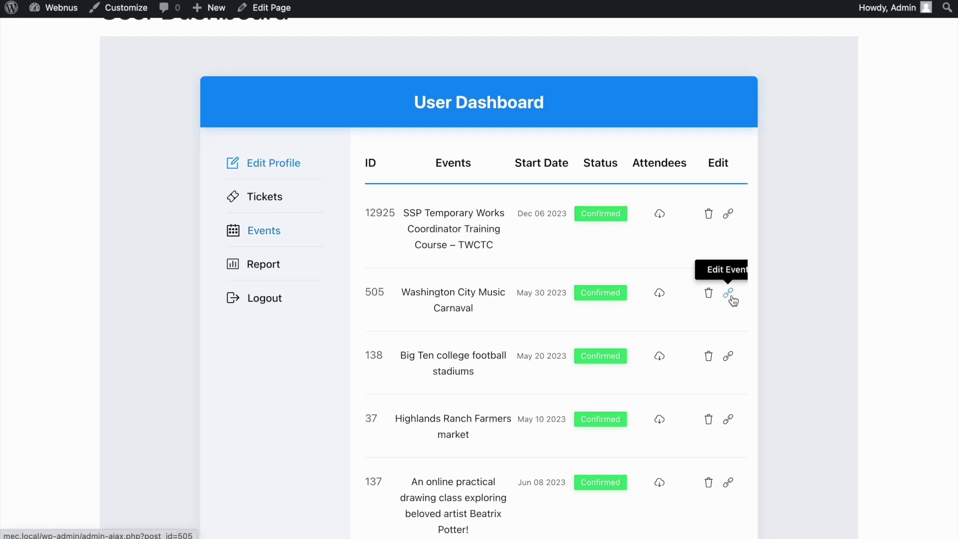
pyautogui.click(268, 271)
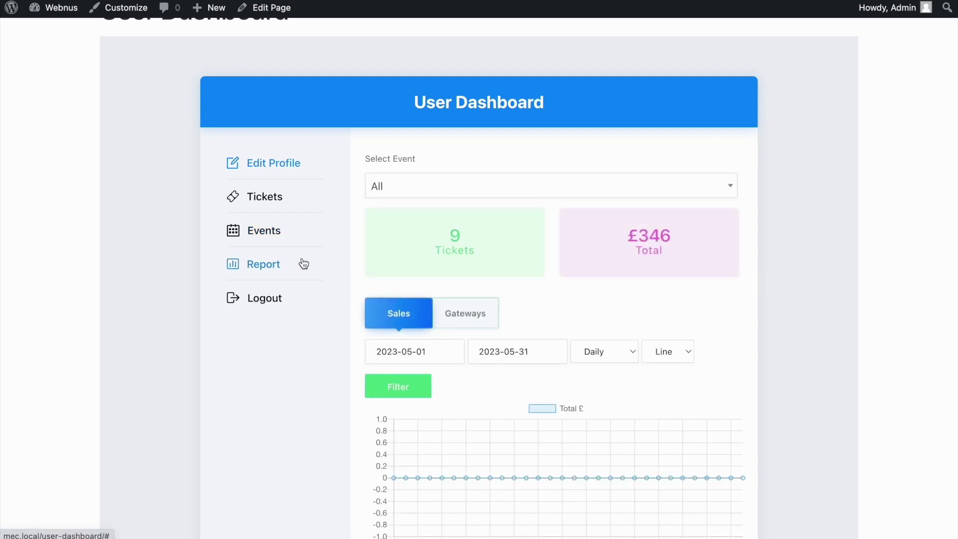
# Review the Gateways payment pie chart, then return to the Edit Profile form.
pyautogui.scroll(-2, 360, 250)
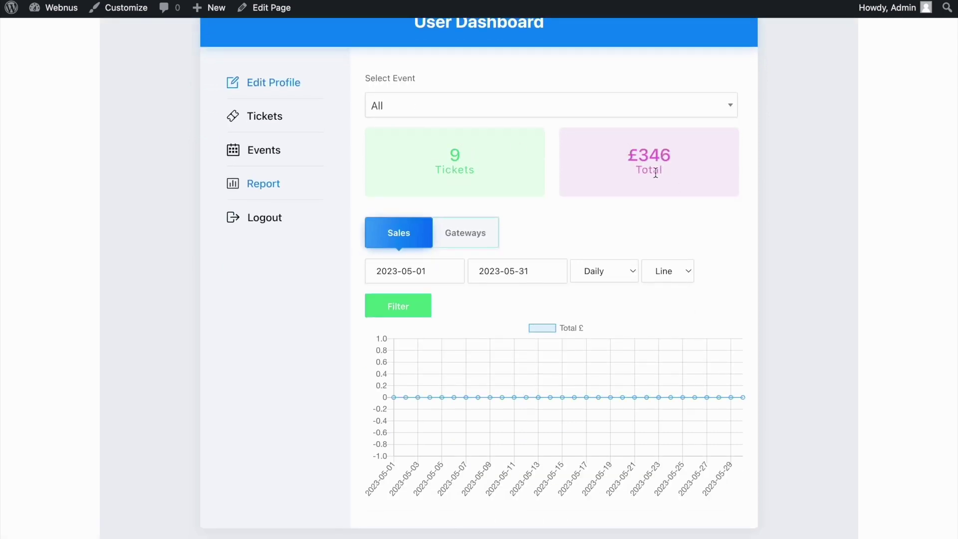
pyautogui.scroll(-1, 642, 181)
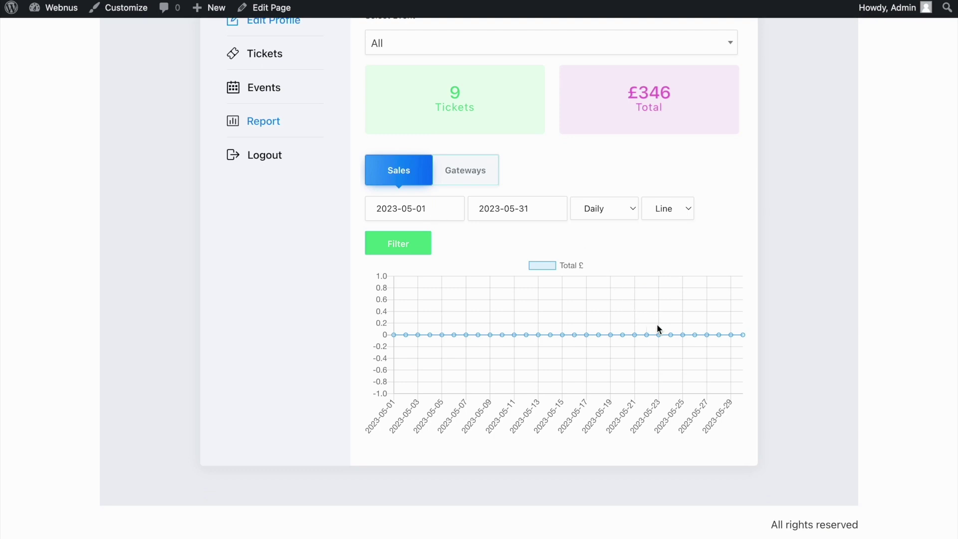
pyautogui.click(482, 171)
pyautogui.scroll(-2, 534, 237)
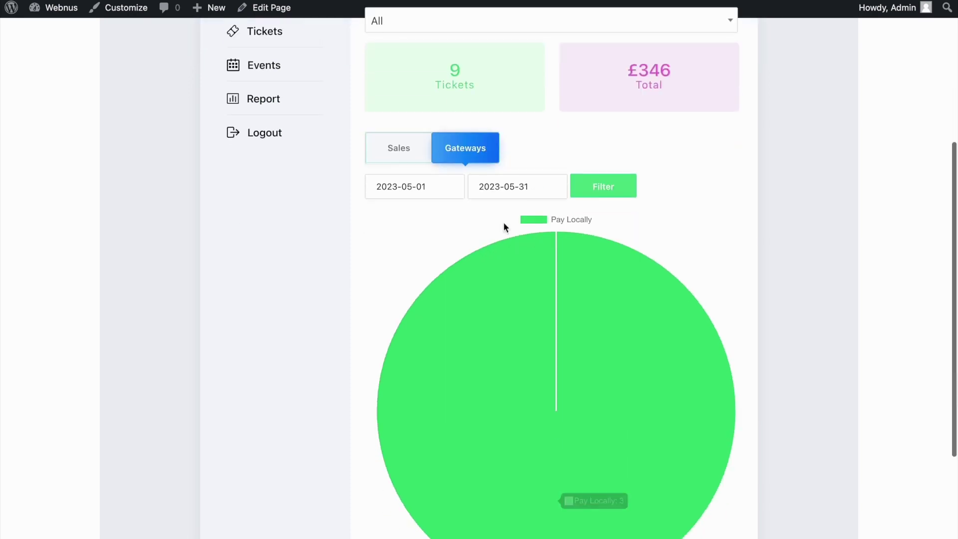
pyautogui.scroll(-2, 671, 276)
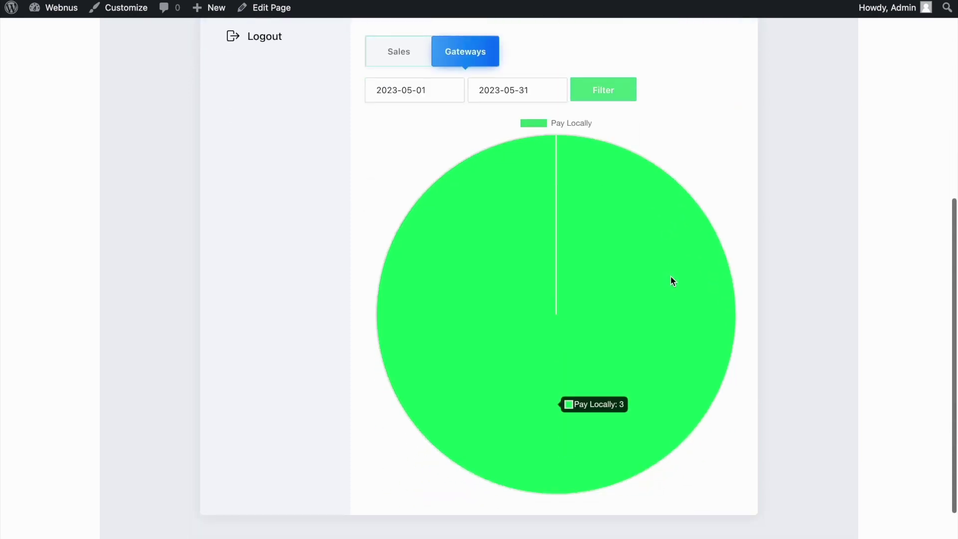
pyautogui.scroll(2, 671, 281)
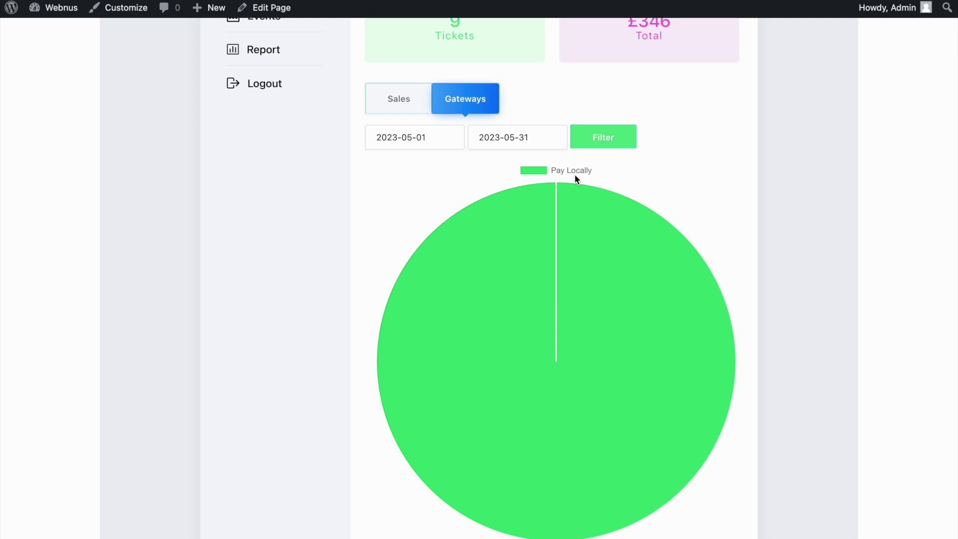
pyautogui.scroll(5, 574, 179)
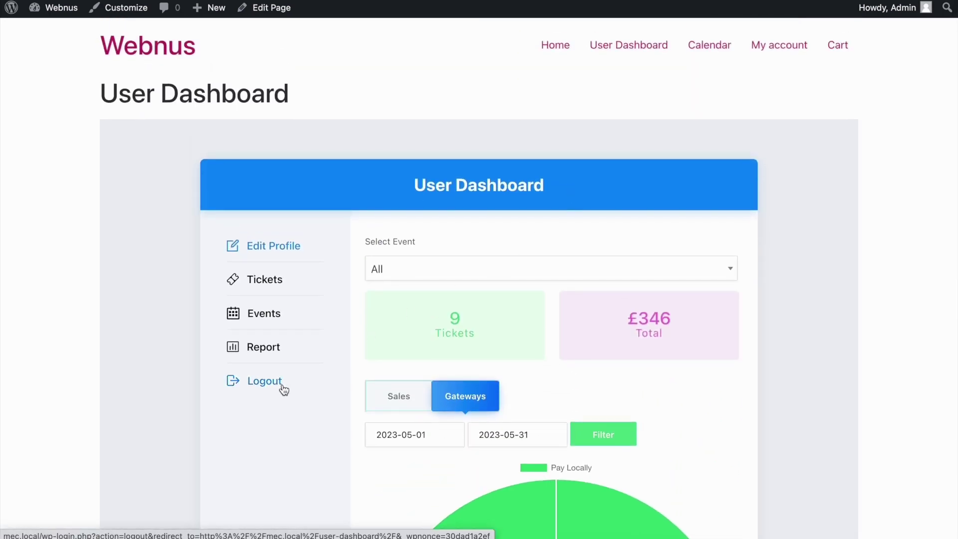
pyautogui.click(296, 251)
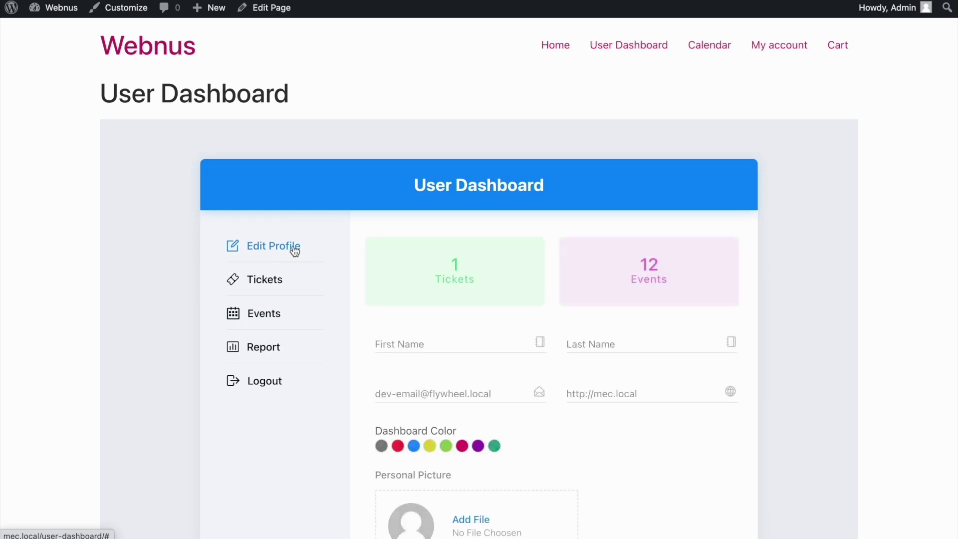
# Link the first M.E. Calendar organizer to the current user account in Select User and update it.
pyautogui.moveTo(61, 10)
pyautogui.click(60, 33)
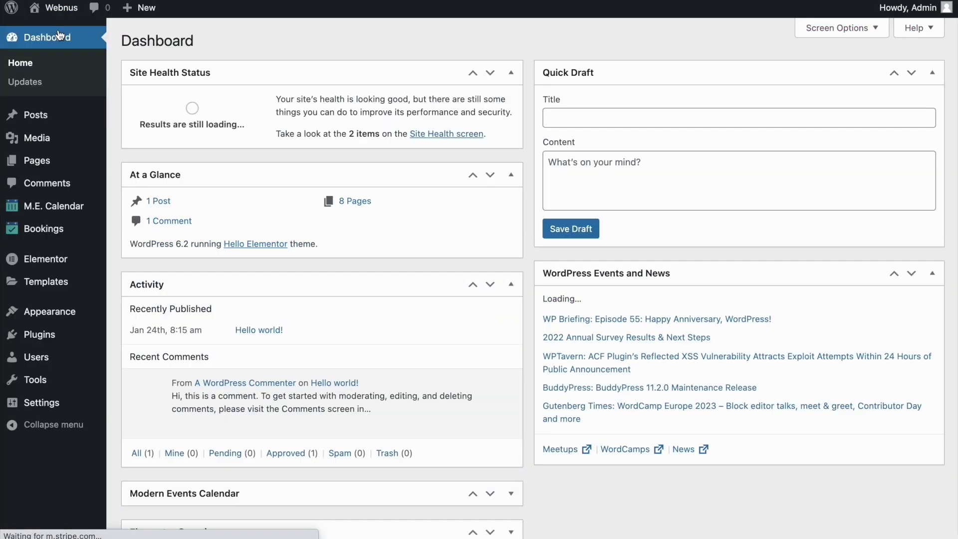
pyautogui.moveTo(103, 207)
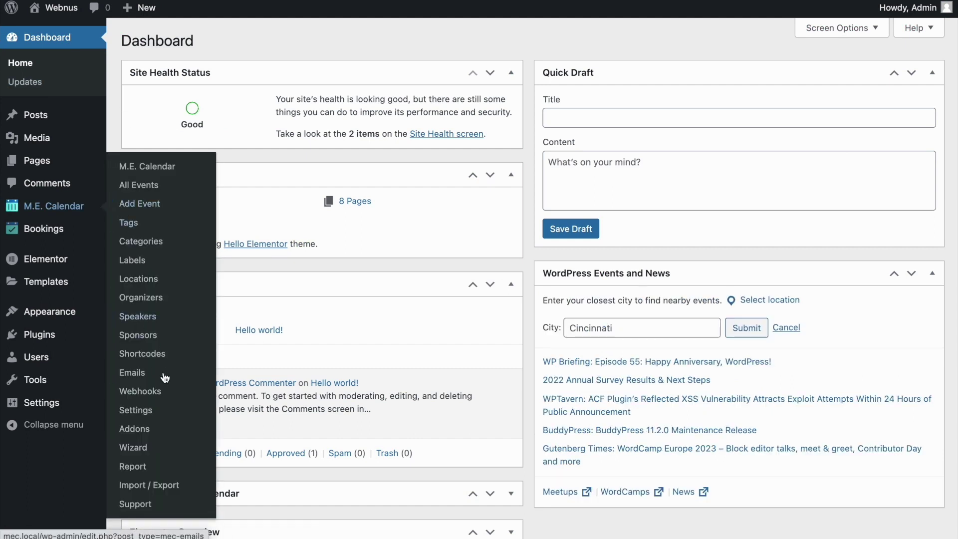
pyautogui.click(174, 304)
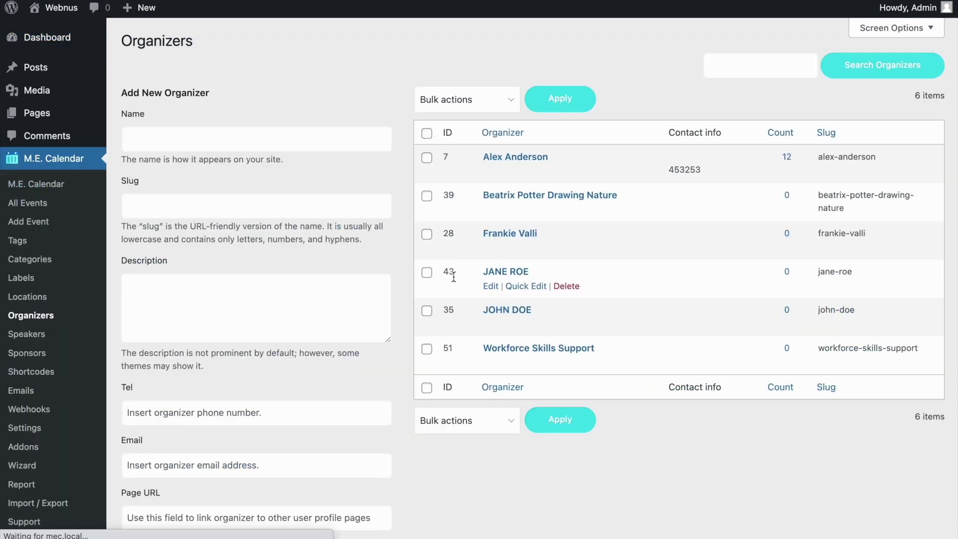
pyautogui.click(534, 158)
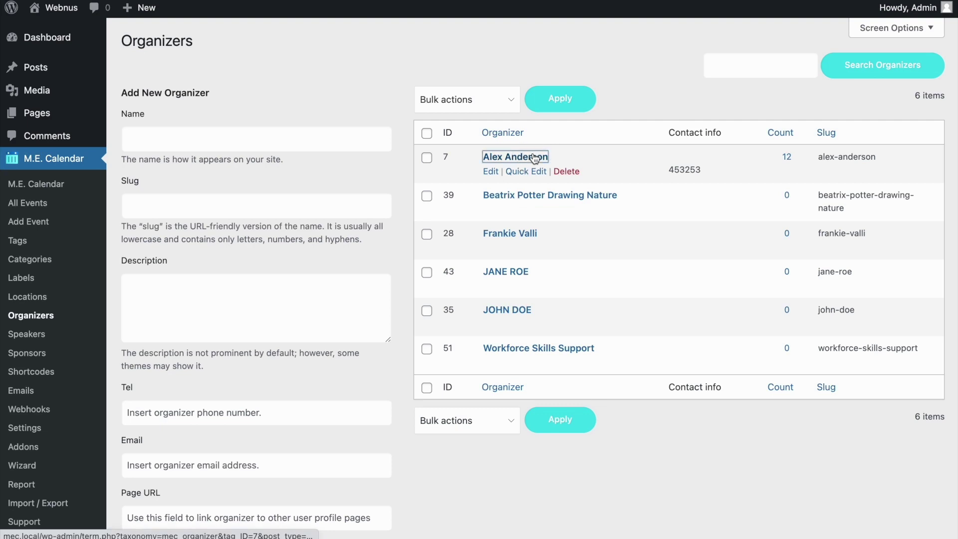
pyautogui.scroll(-3, 452, 184)
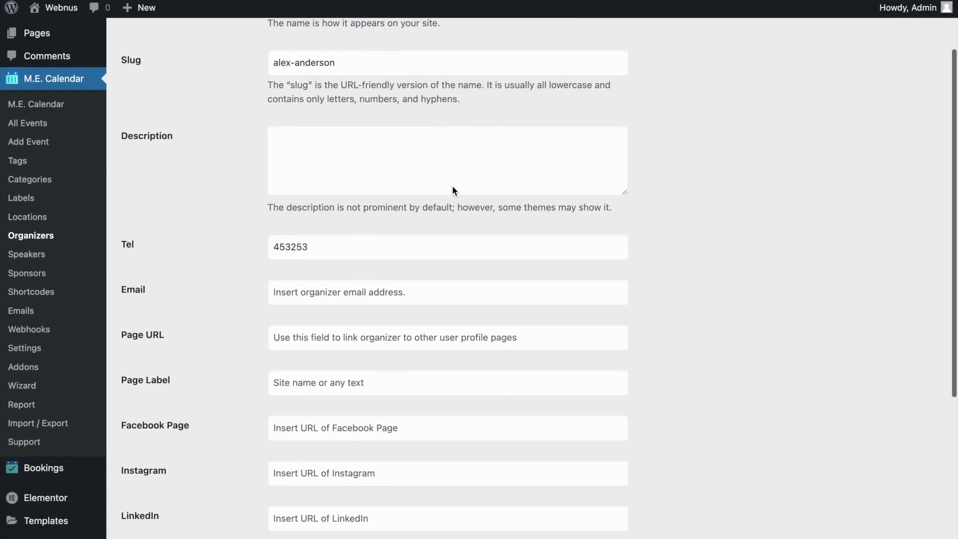
pyautogui.scroll(-5, 452, 190)
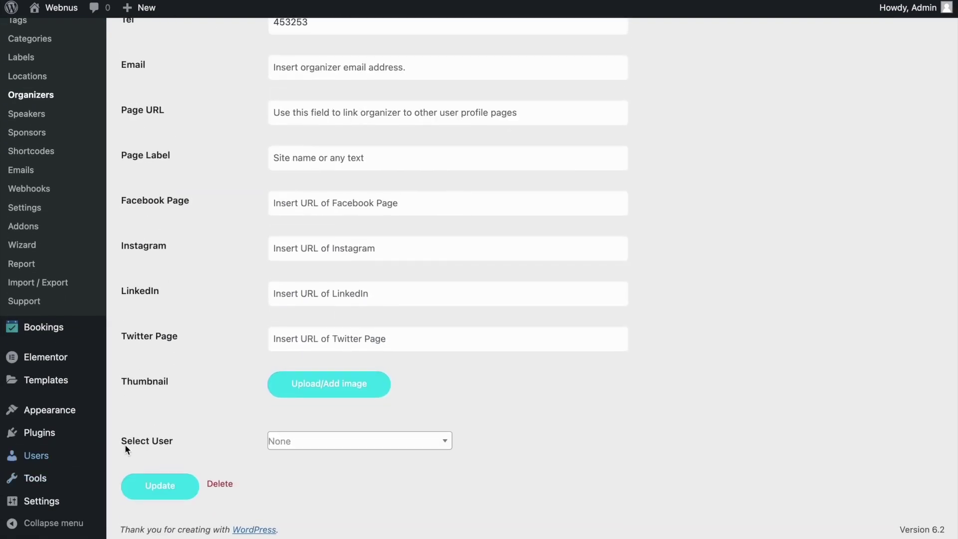
pyautogui.click(332, 451)
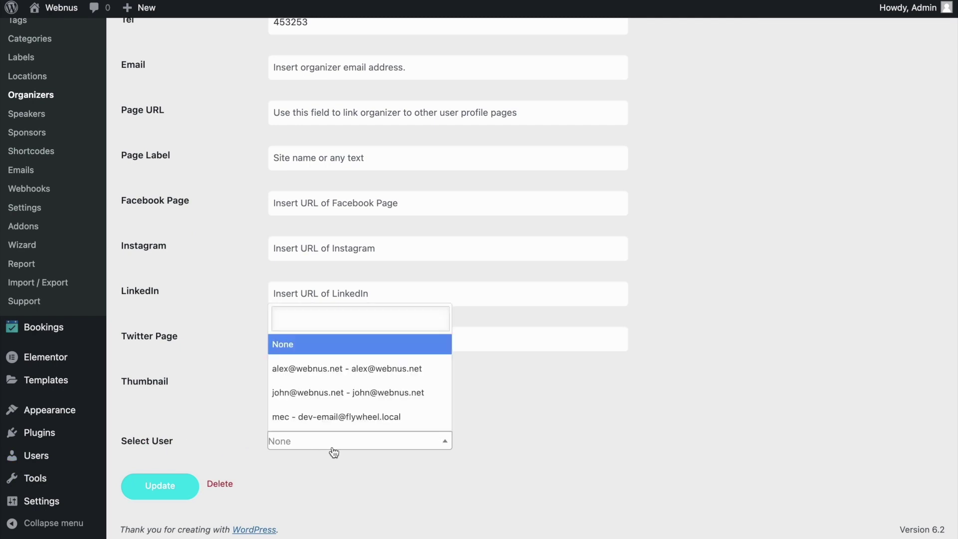
pyautogui.click(339, 422)
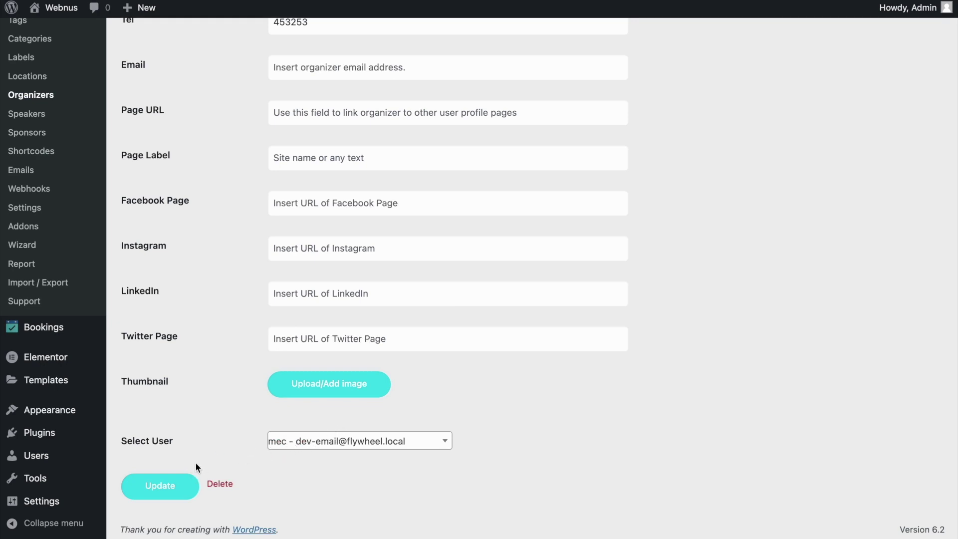
pyautogui.click(164, 489)
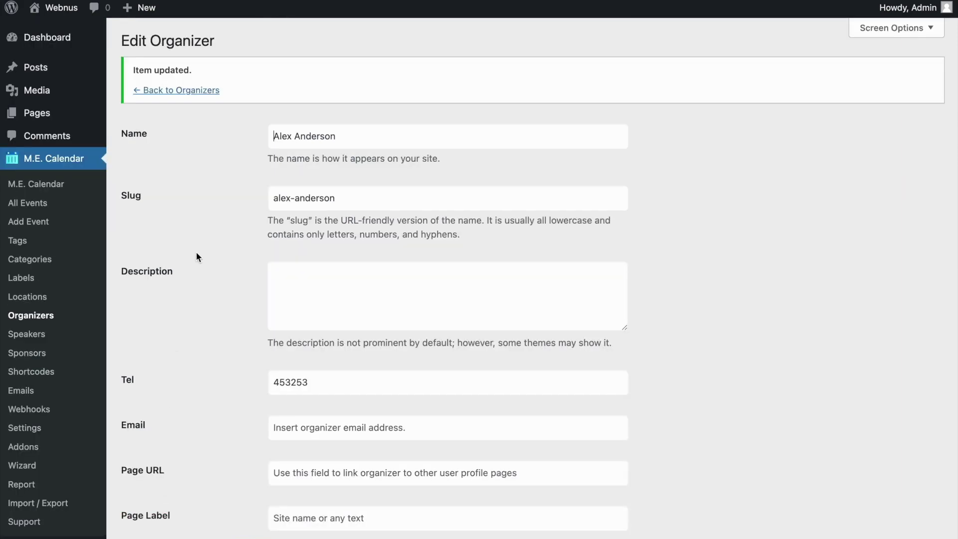
# On the front-end User Dashboard, open the Organizer section and review the linked organizer's profile form.
pyautogui.hotkey('ctrl', 'Tab')
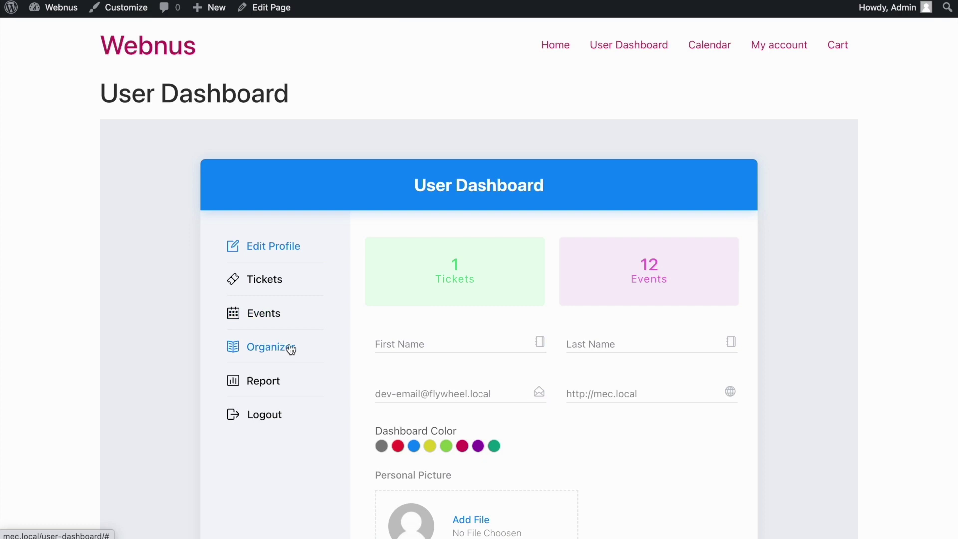
pyautogui.click(290, 348)
pyautogui.scroll(-5, 390, 242)
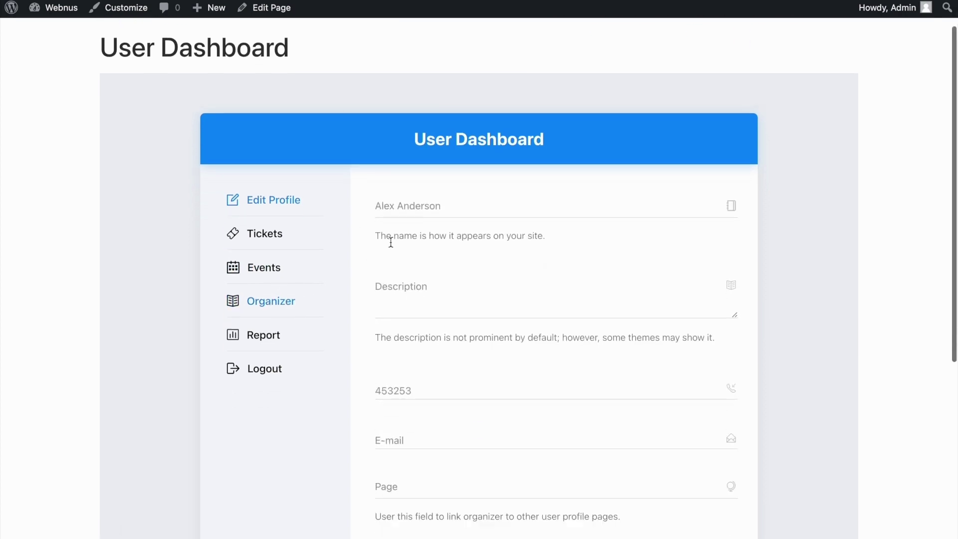
pyautogui.scroll(-3, 391, 242)
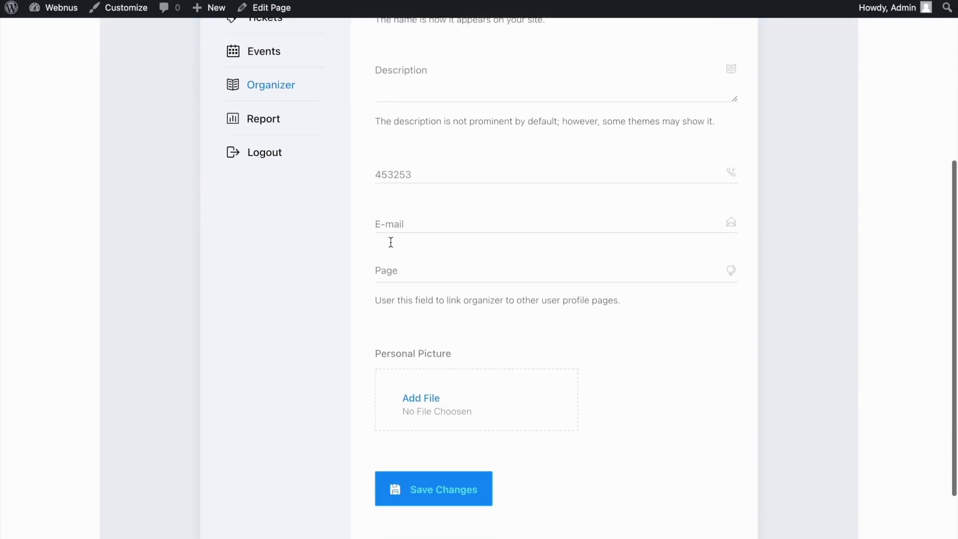
pyautogui.scroll(4, 391, 242)
pyautogui.scroll(2, 390, 242)
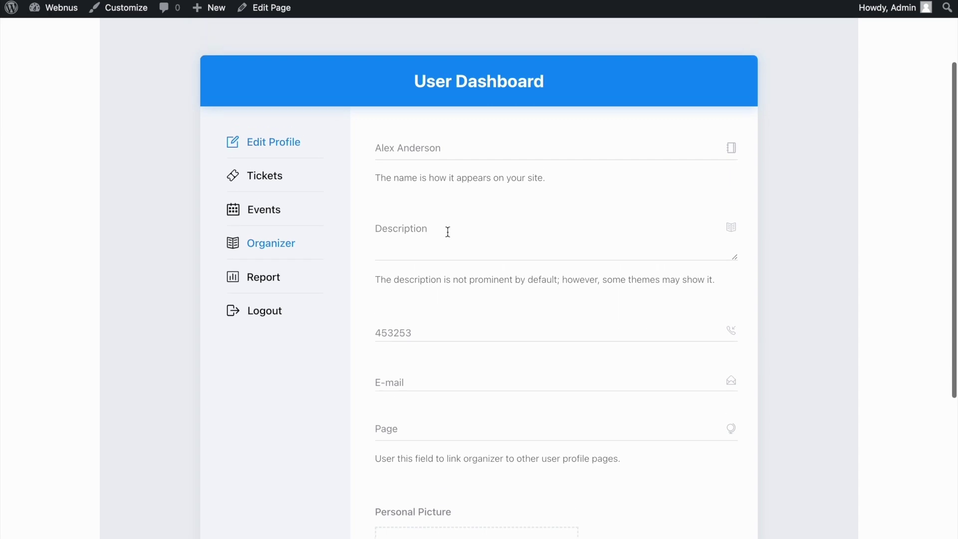
pyautogui.scroll(-4, 467, 235)
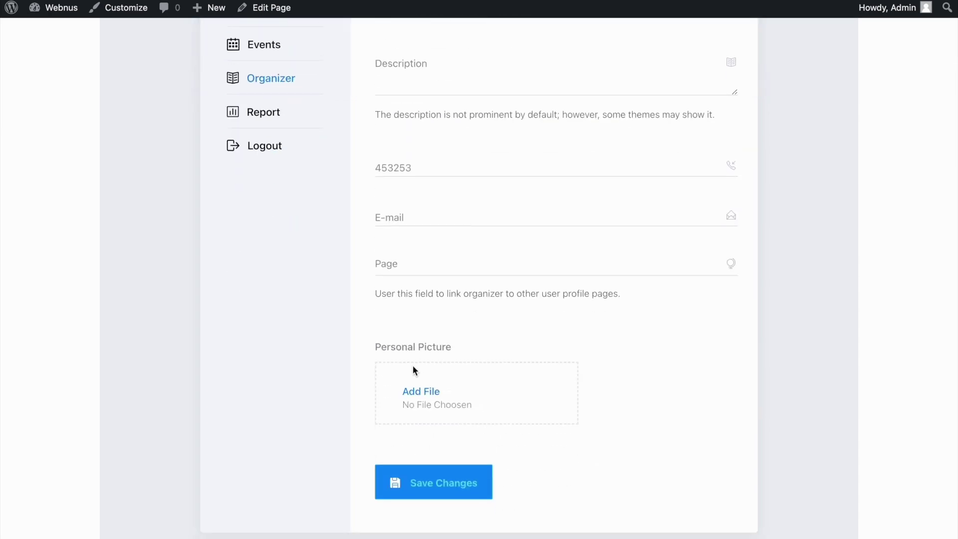
pyautogui.scroll(1, 499, 276)
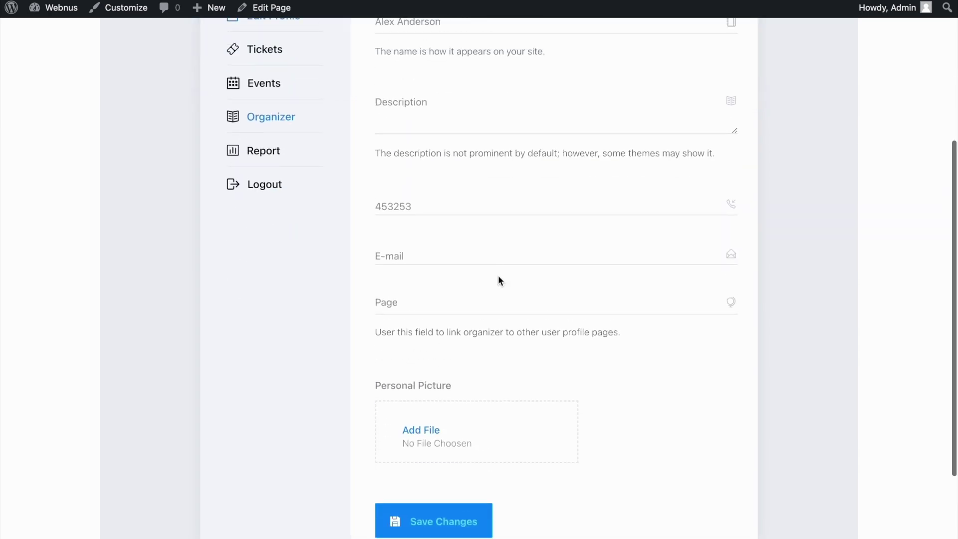
pyautogui.scroll(2, 499, 276)
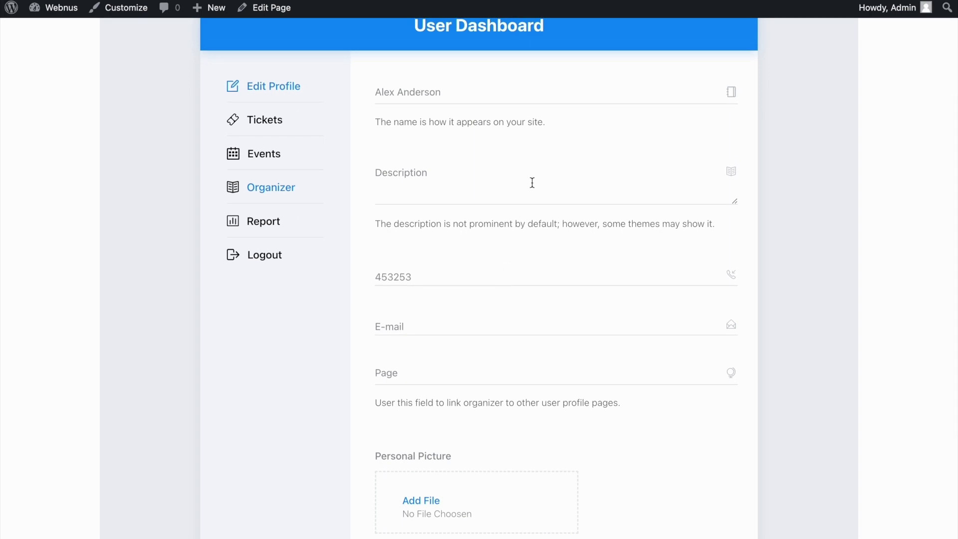
pyautogui.scroll(2, 532, 182)
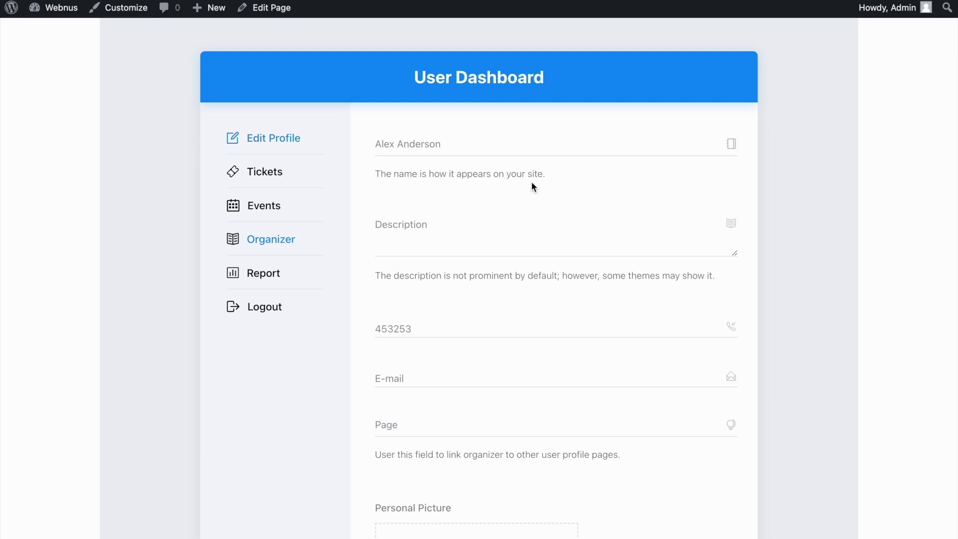
pyautogui.scroll(4, 498, 185)
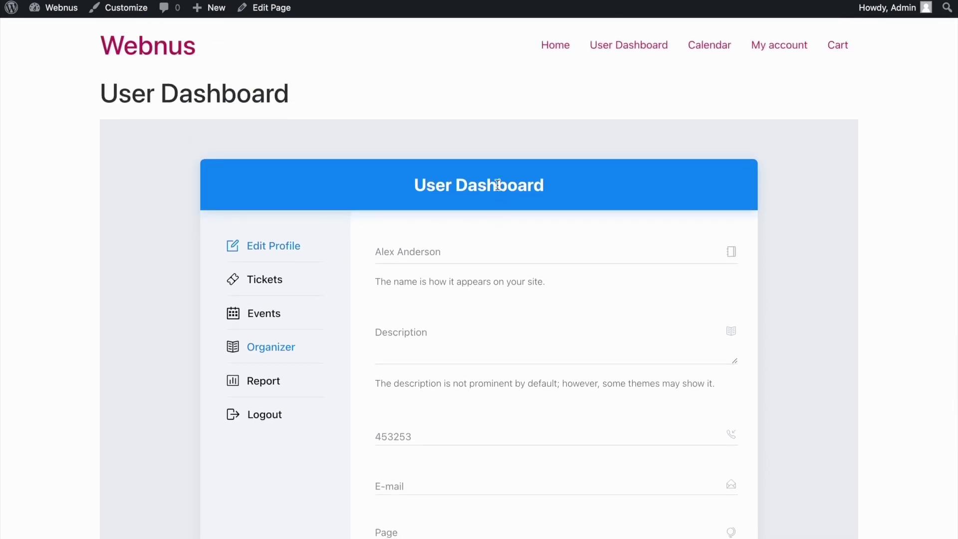
# Link the first speaker (12 events) to the mec user account and update it.
pyautogui.hotkey('ctrl', 'Tab')
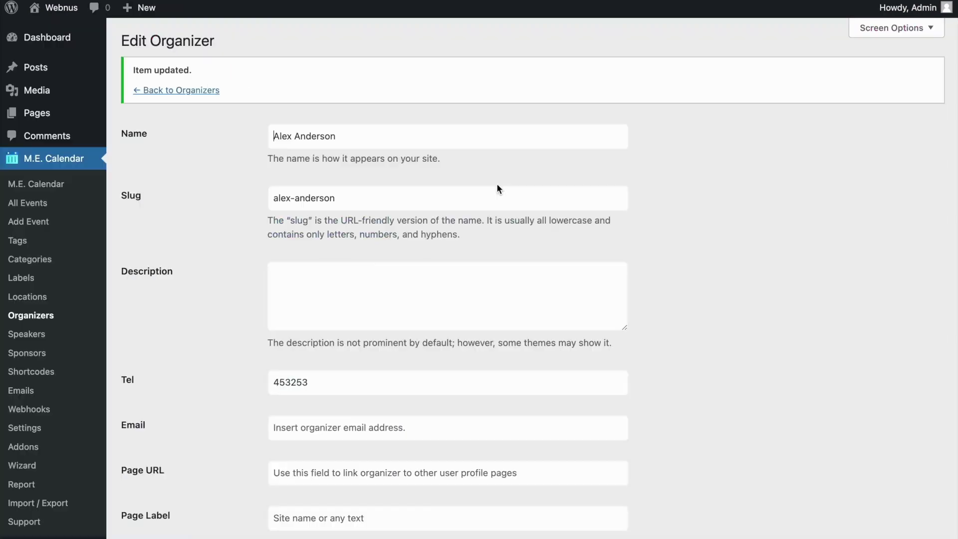
pyautogui.click(55, 343)
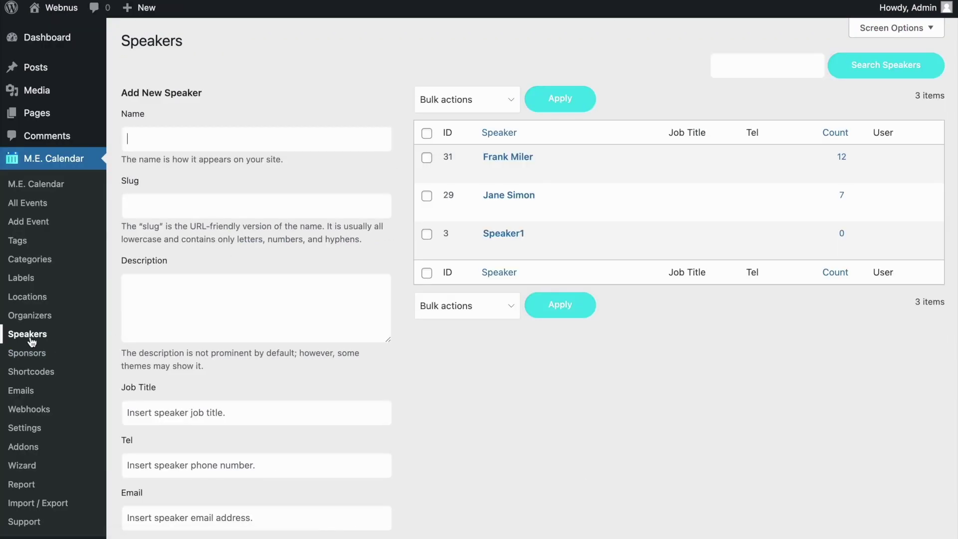
pyautogui.click(508, 157)
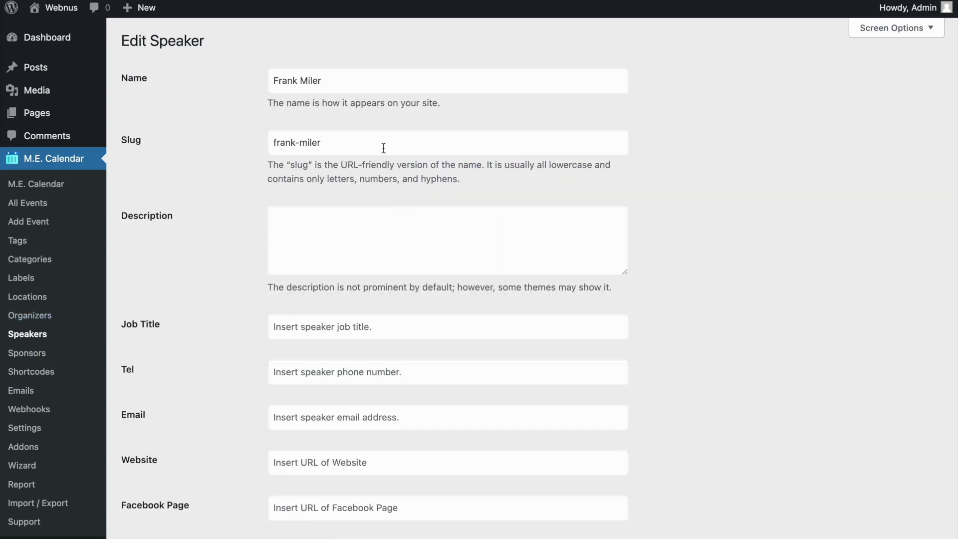
pyautogui.scroll(-9, 383, 147)
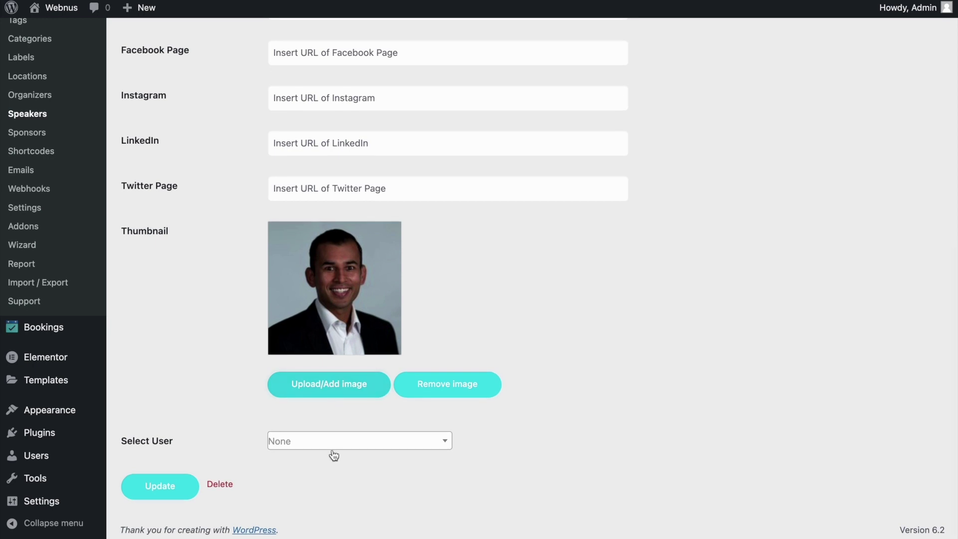
pyautogui.click(334, 446)
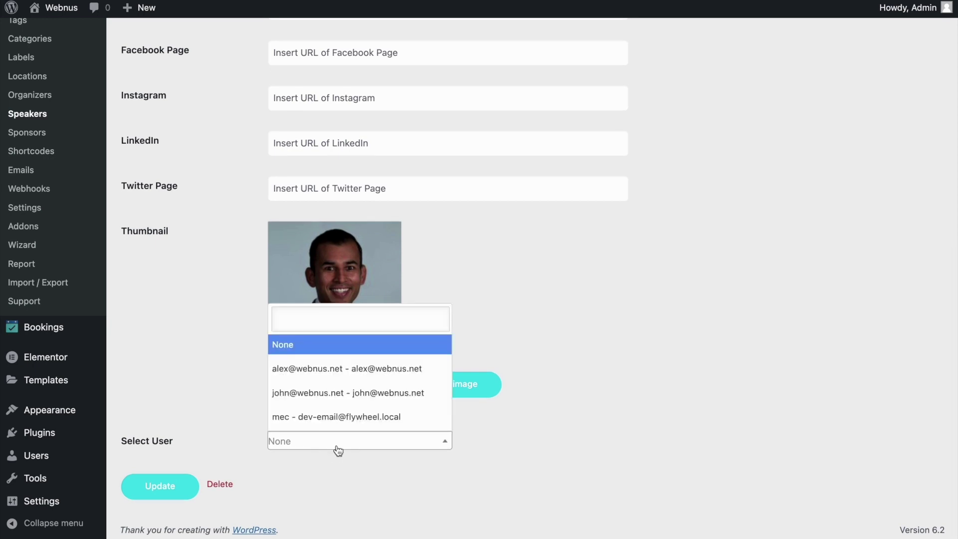
pyautogui.click(348, 418)
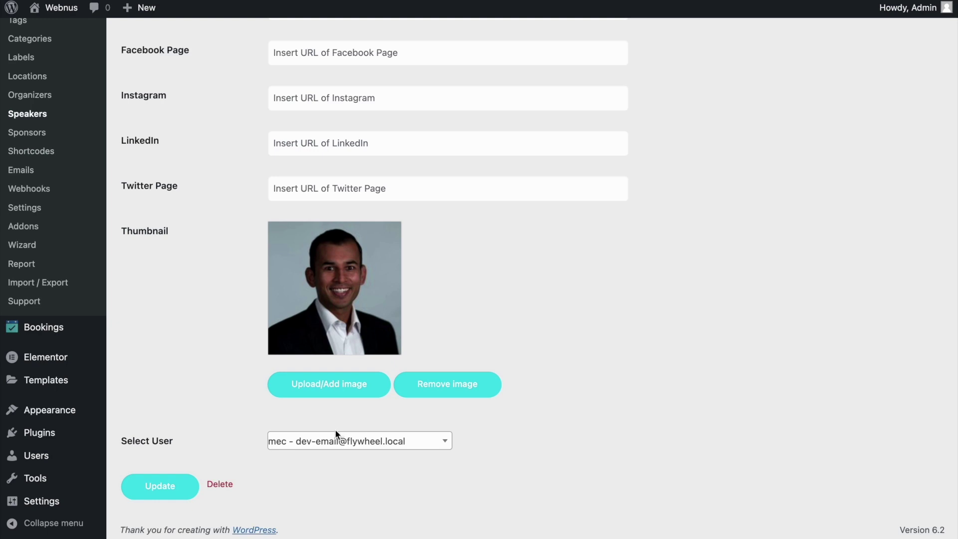
pyautogui.click(186, 489)
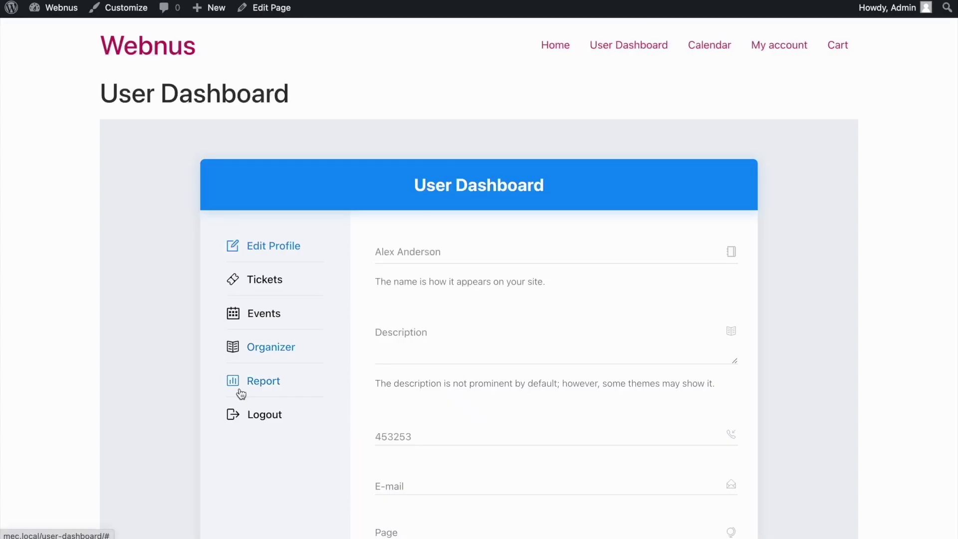
# Reload the User Dashboard, review the new Speaker form, then return to Edit Profile and log out.
pyautogui.press('super+r')
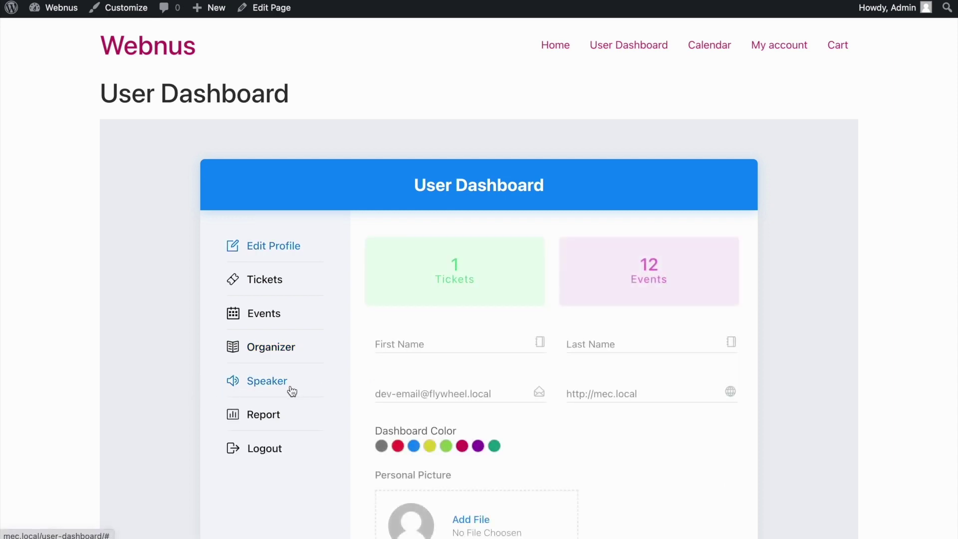
pyautogui.click(292, 390)
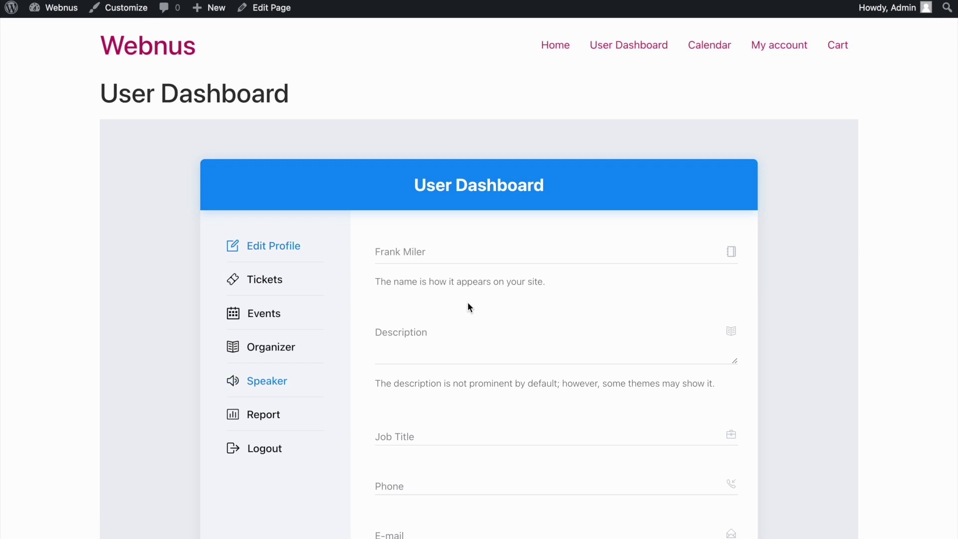
pyautogui.scroll(-1, 468, 303)
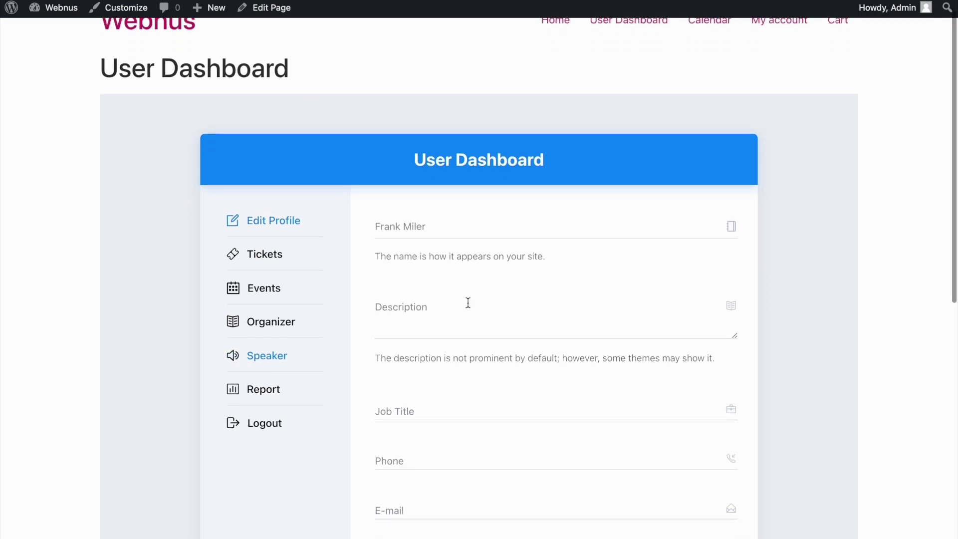
pyautogui.scroll(-3, 468, 302)
pyautogui.scroll(-4, 468, 307)
pyautogui.scroll(-4, 468, 302)
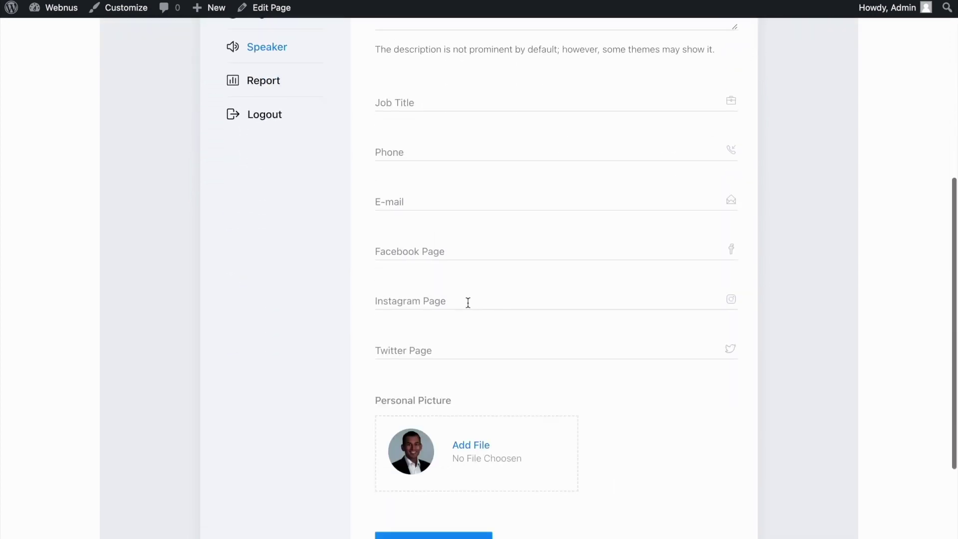
pyautogui.scroll(-5, 468, 301)
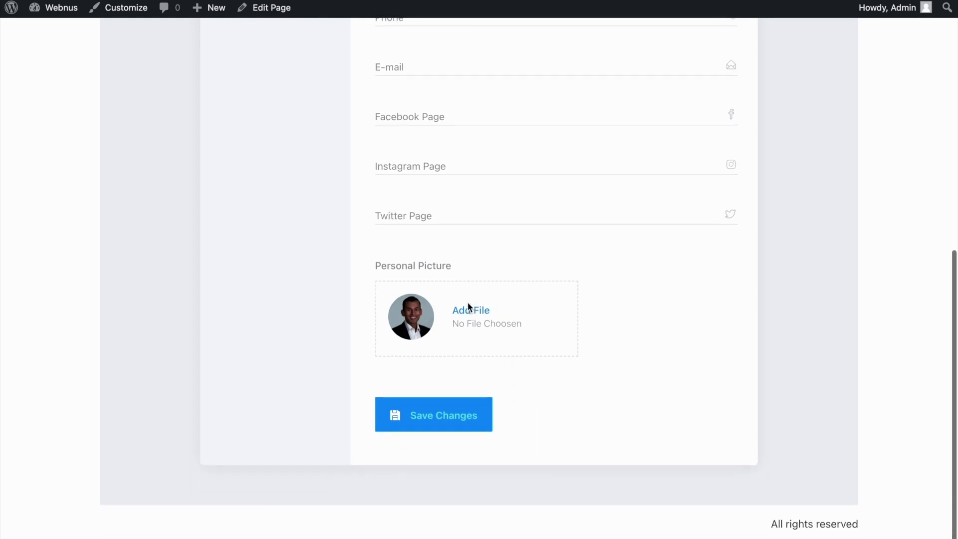
pyautogui.scroll(15, 468, 302)
pyautogui.scroll(-1, 468, 303)
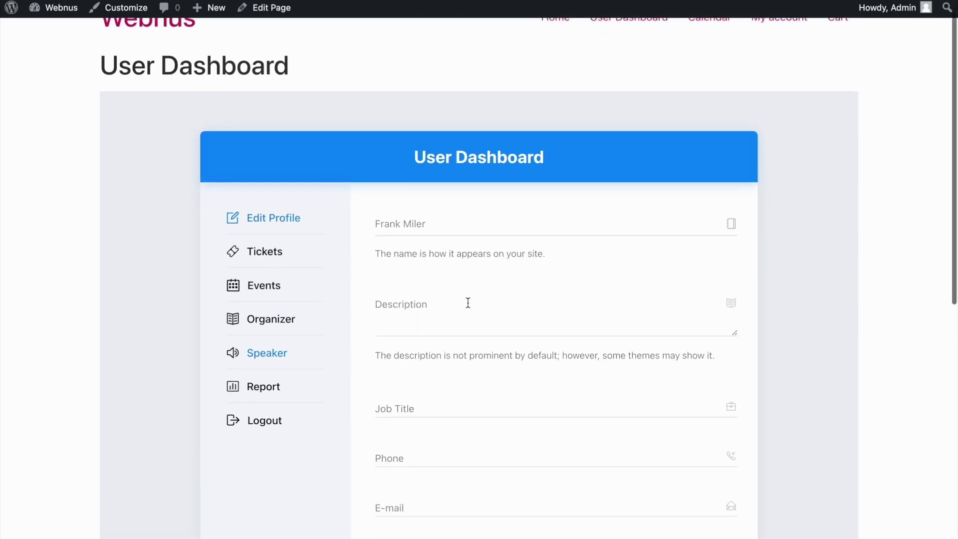
pyautogui.click(321, 231)
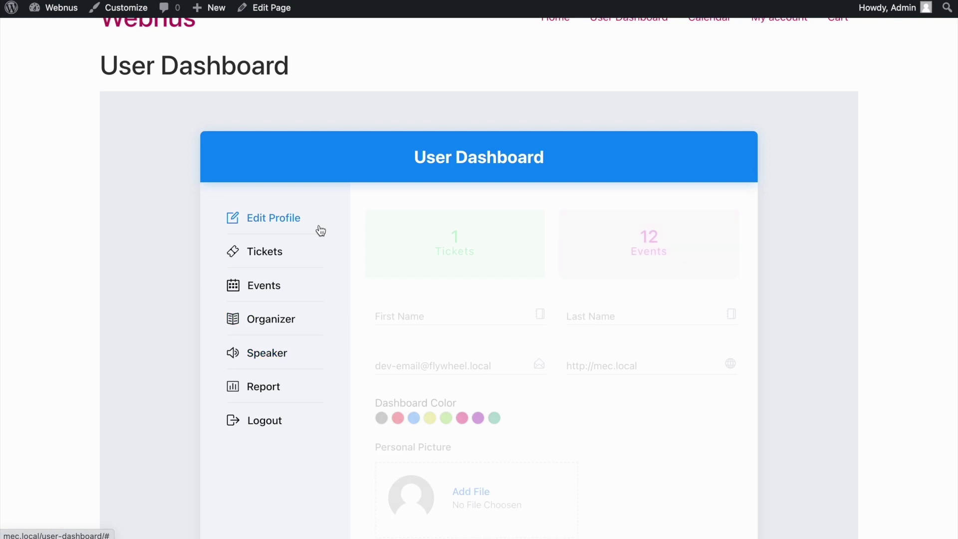
pyautogui.click(284, 431)
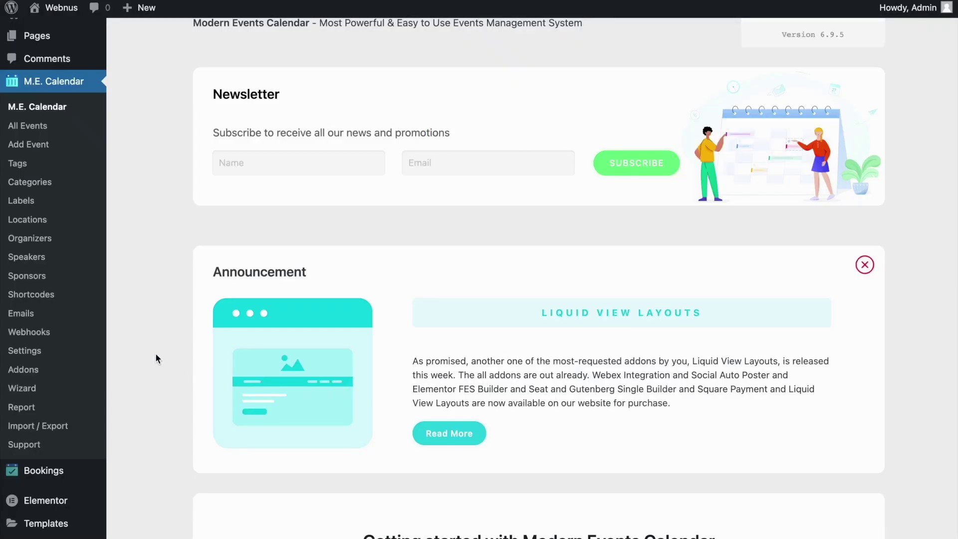
# Open Settings > User Dashboard and review the six enabled sections and Show events to organizer.
pyautogui.click(90, 354)
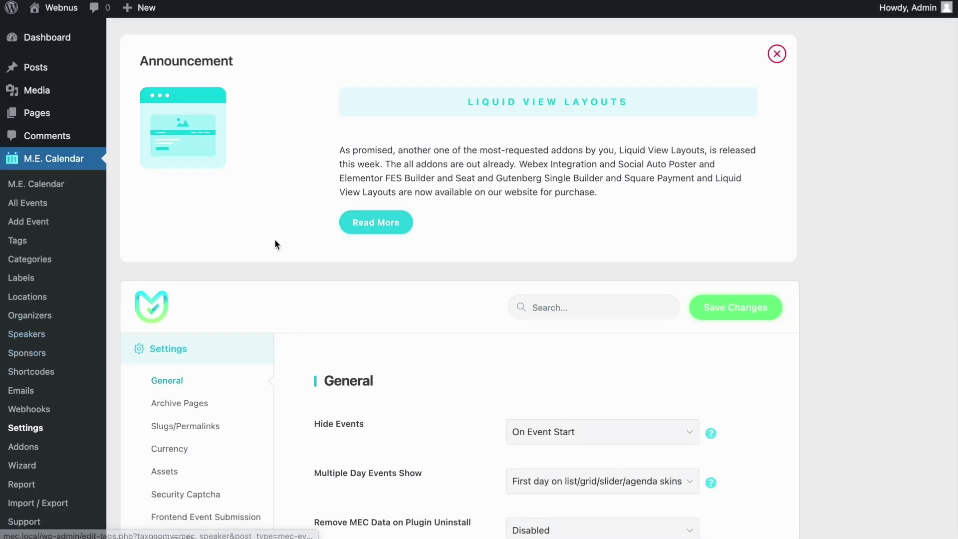
pyautogui.scroll(-4, 274, 244)
pyautogui.click(235, 290)
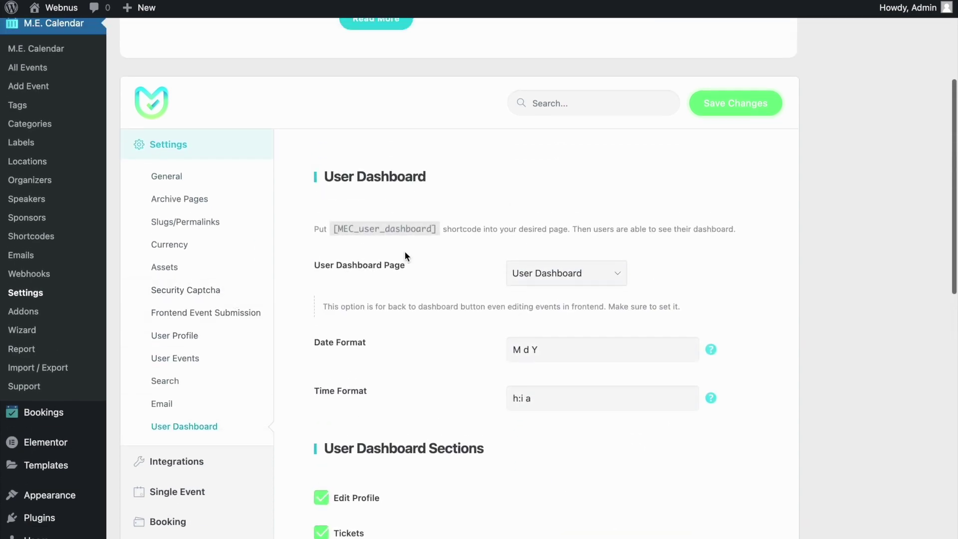
pyautogui.scroll(-3, 405, 251)
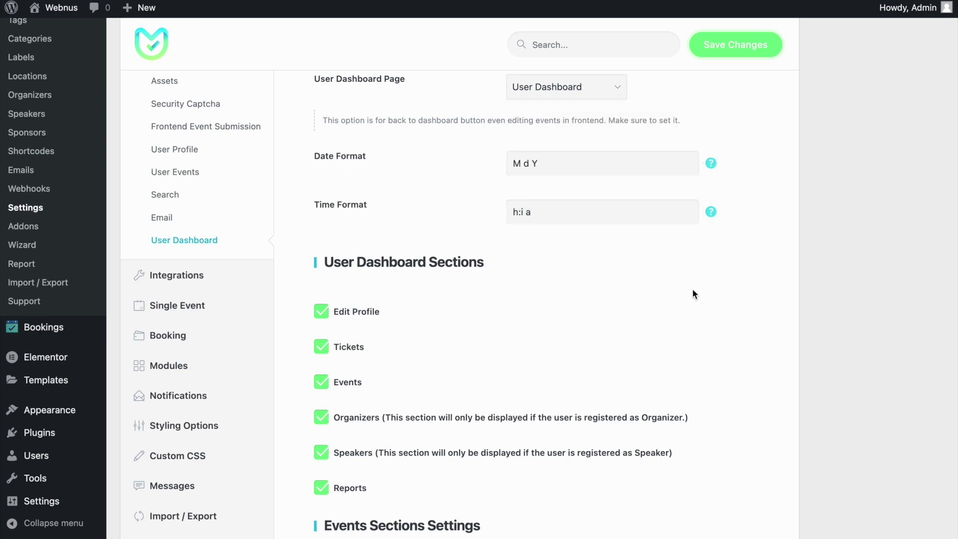
pyautogui.scroll(-2, 693, 288)
pyautogui.scroll(-1, 390, 242)
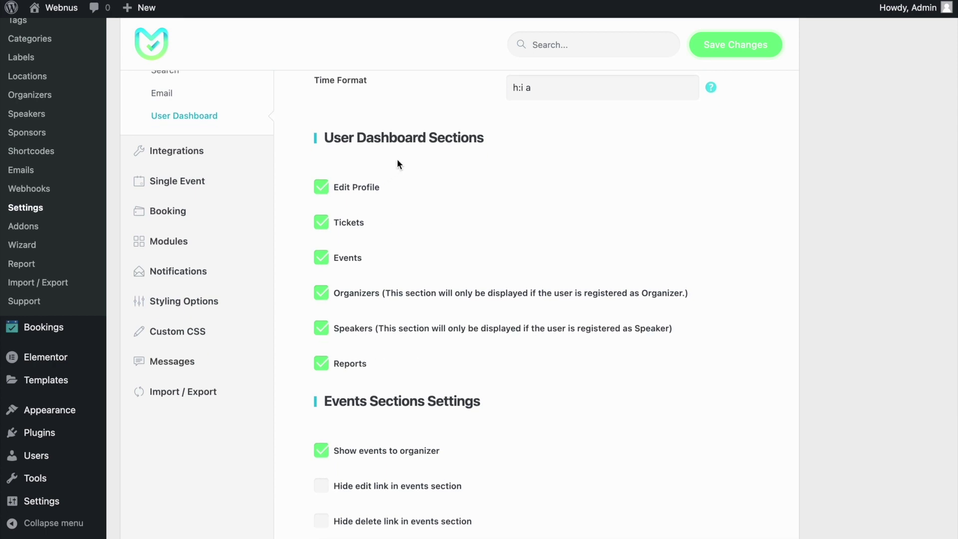
pyautogui.scroll(-1, 456, 164)
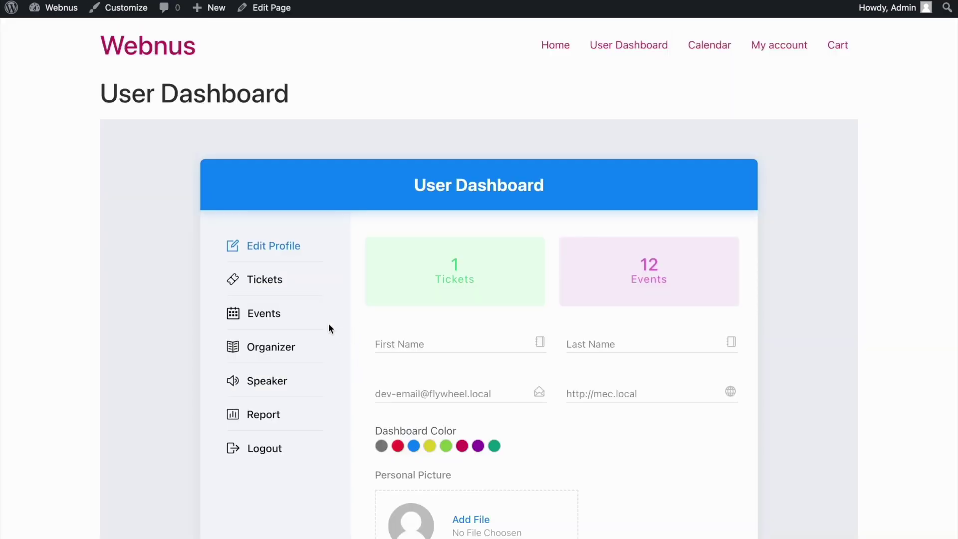
pyautogui.scroll(-2, 327, 327)
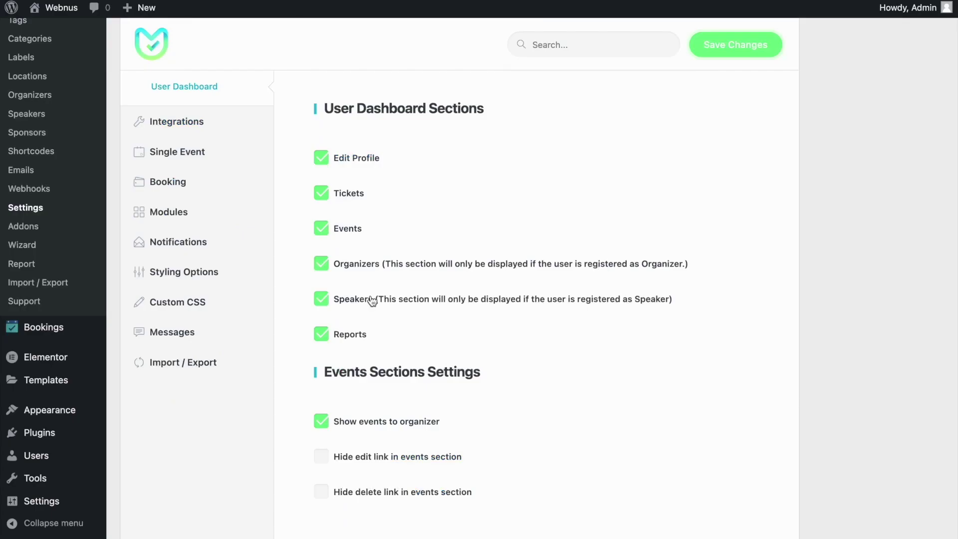
pyautogui.scroll(-2, 372, 301)
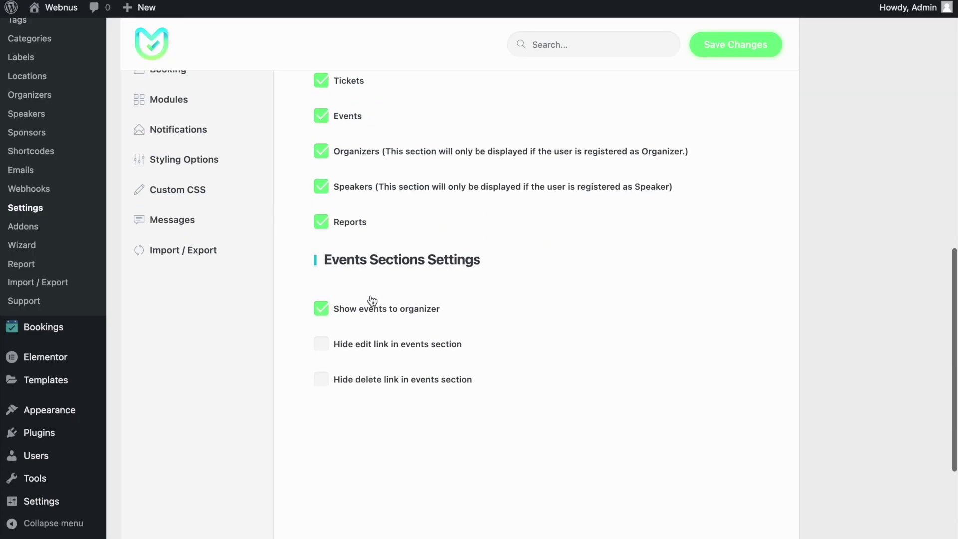
pyautogui.scroll(7, 387, 369)
pyautogui.scroll(-4, 398, 286)
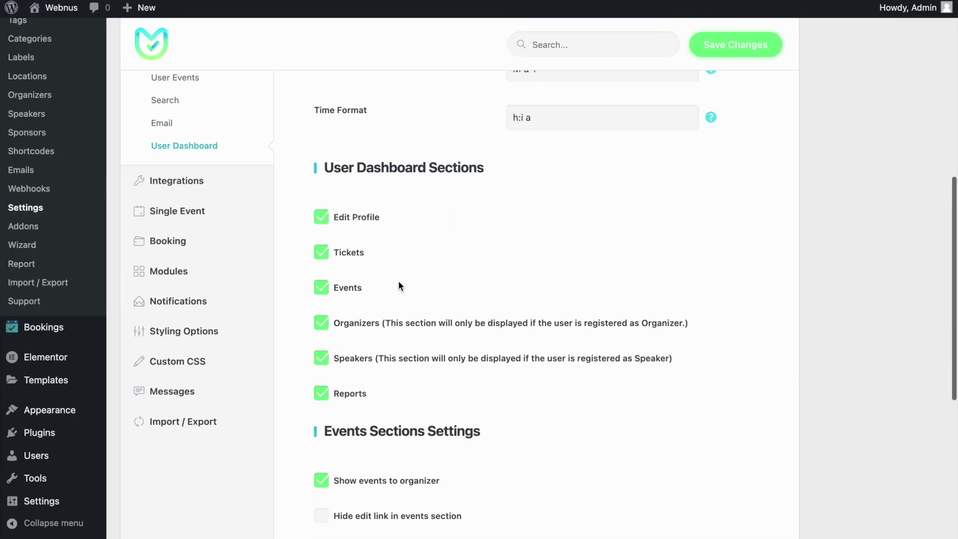
pyautogui.moveTo(201, 244)
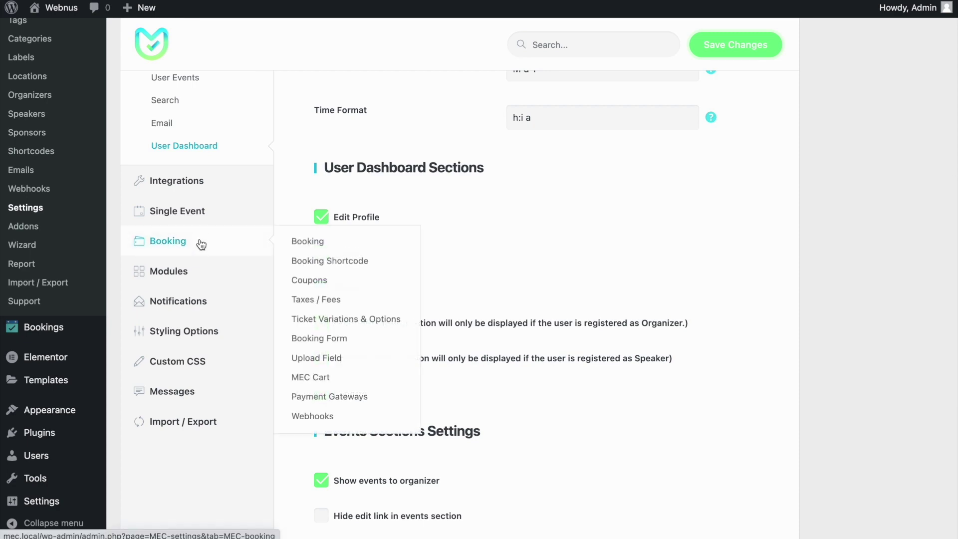
# In Booking settings, show the single-event Booking section only to logged-in users and save.
pyautogui.click(333, 244)
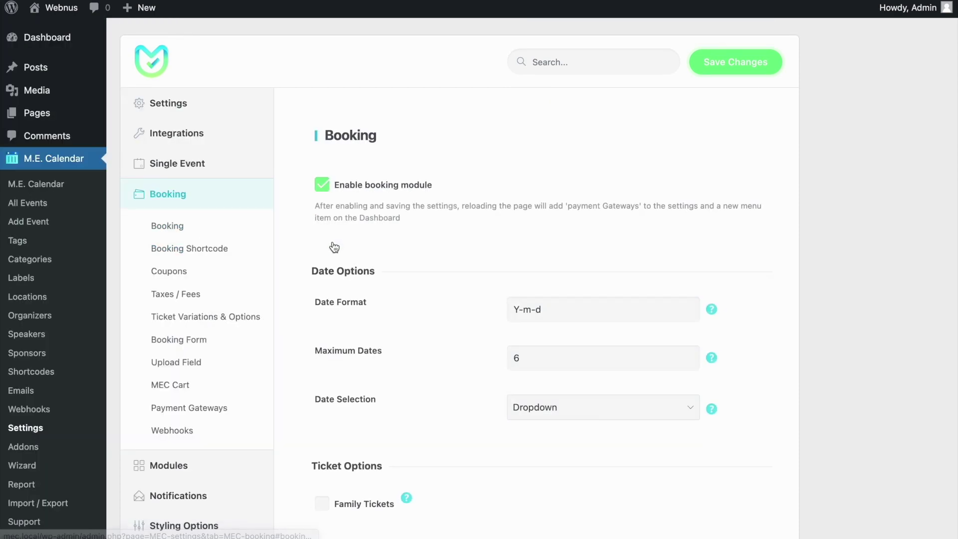
pyautogui.scroll(-5, 332, 241)
pyautogui.scroll(-15, 333, 241)
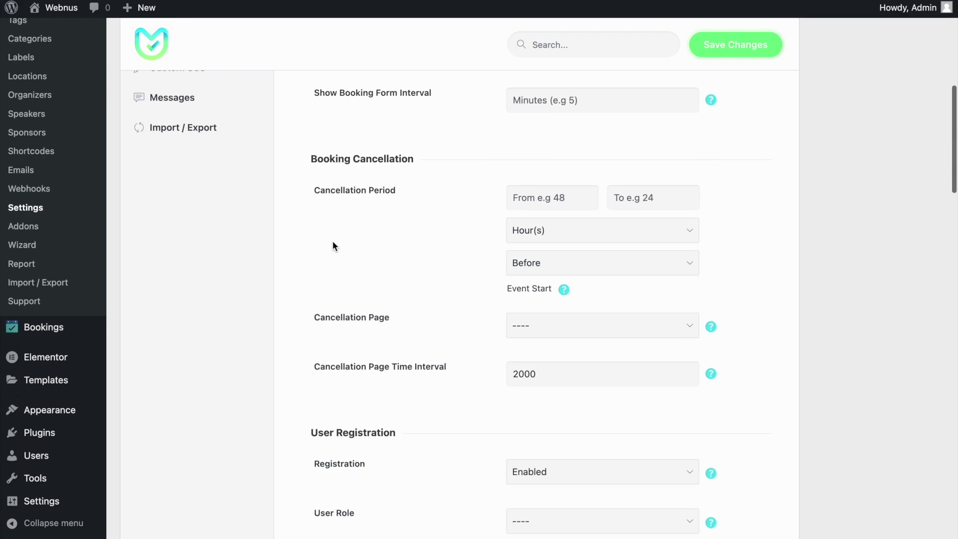
pyautogui.scroll(-12, 332, 240)
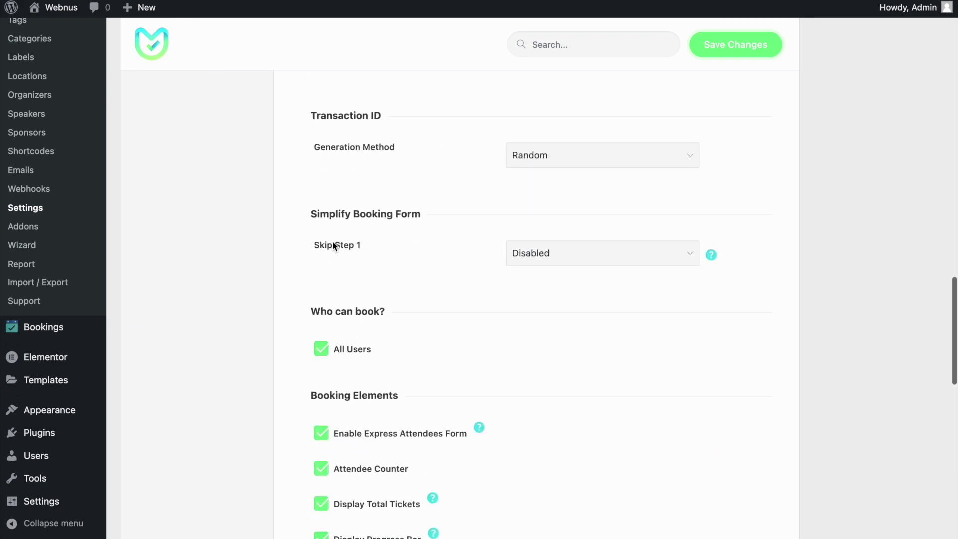
pyautogui.scroll(-4, 334, 246)
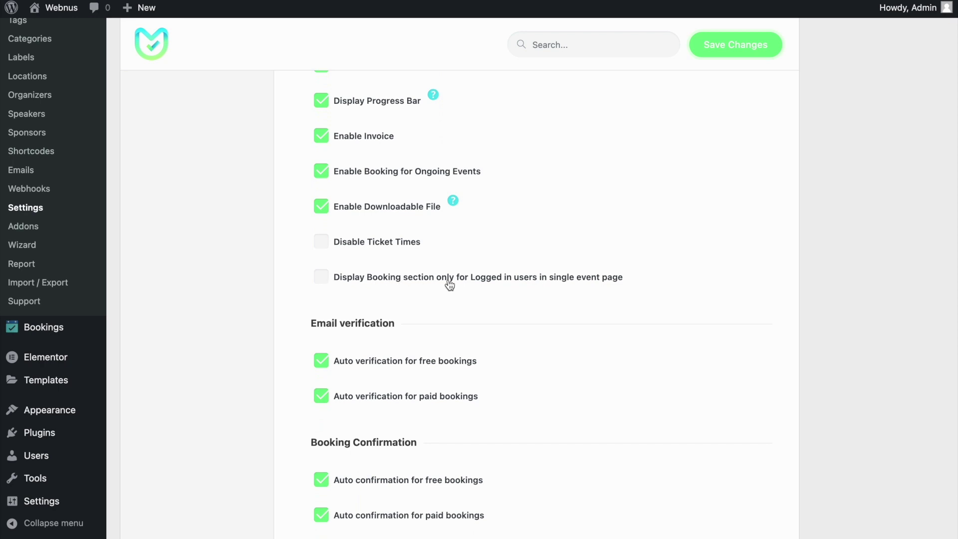
pyautogui.click(506, 283)
pyautogui.click(744, 44)
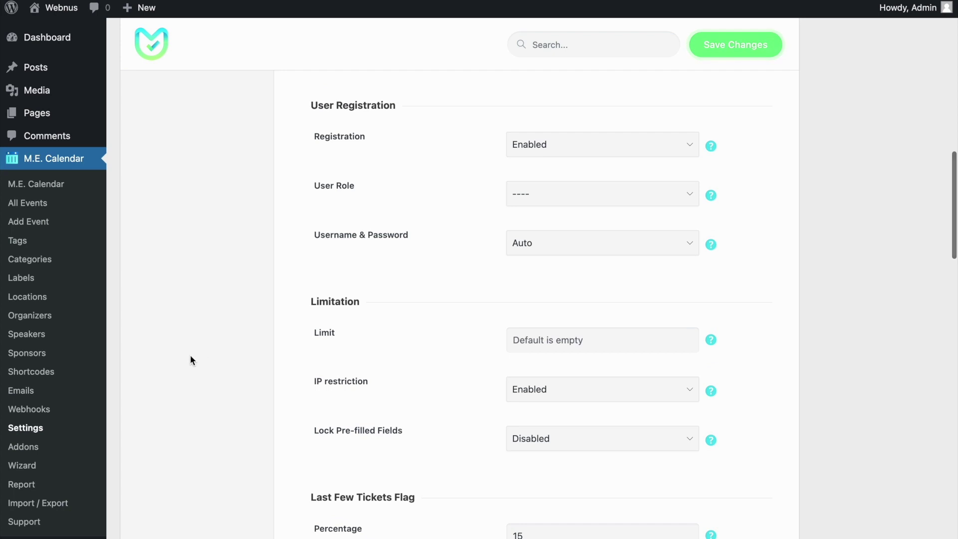
# Switch on the Login to view status for the MAIN CALENDAR shortcode.
pyautogui.click(31, 372)
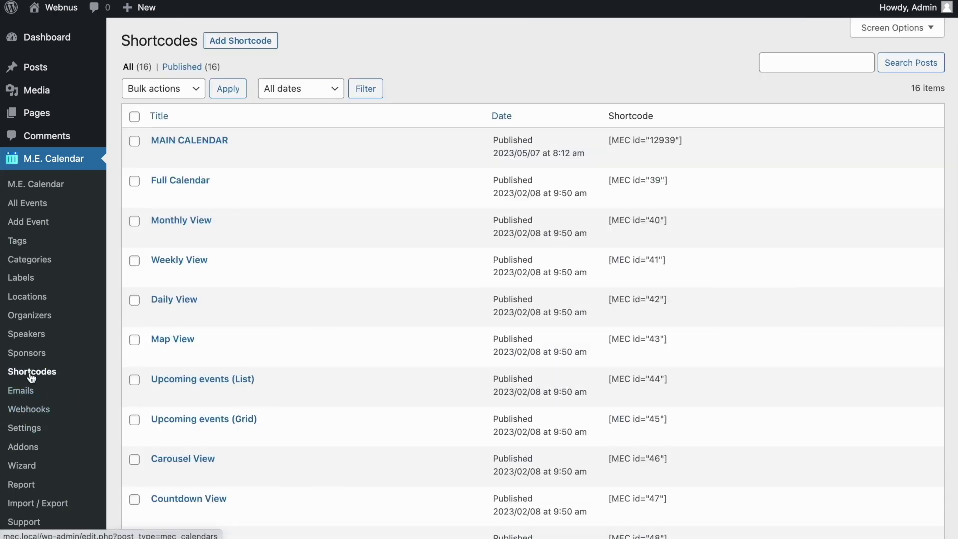
pyautogui.click(174, 139)
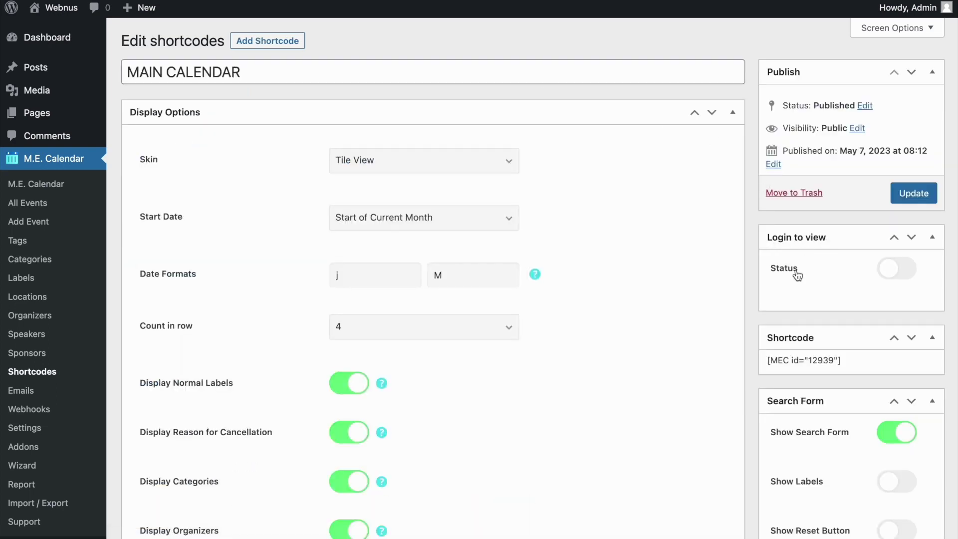
pyautogui.click(891, 275)
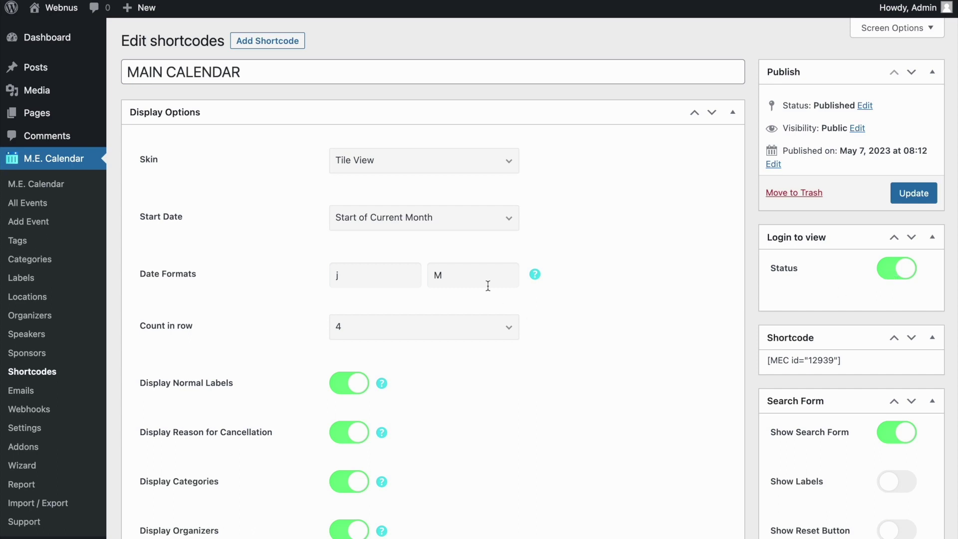
pyautogui.click(72, 212)
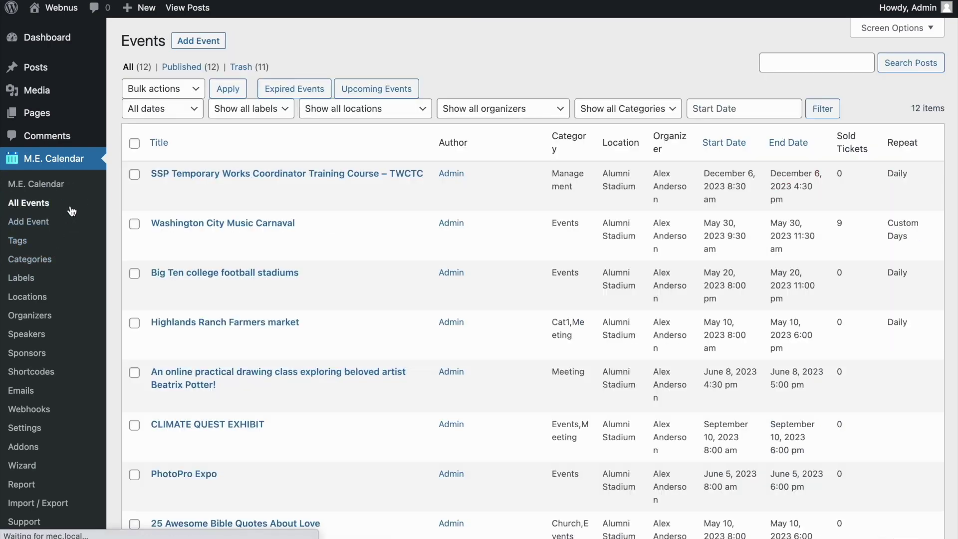
# Edit Washington City Music Carnaval and show its Booking box's Limitation for users options.
pyautogui.click(225, 223)
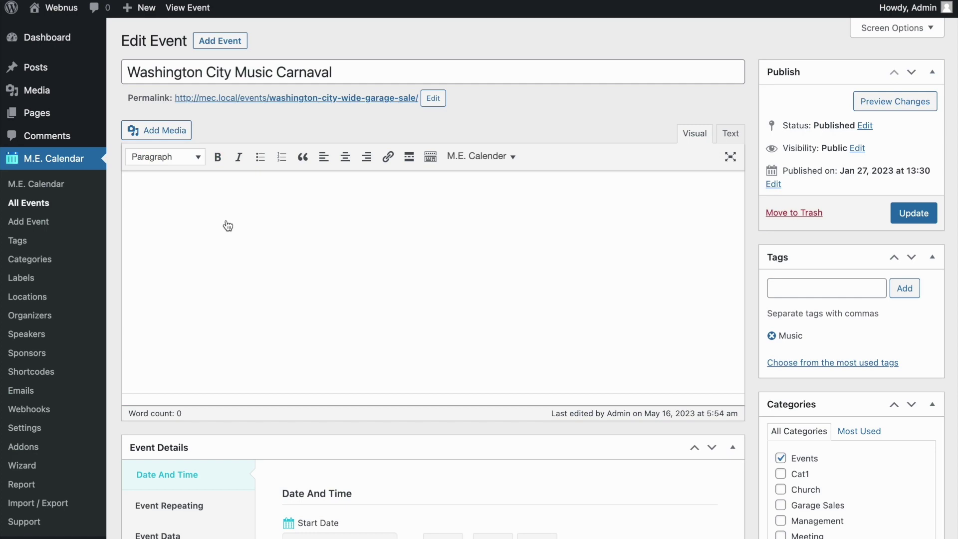
pyautogui.scroll(-1, 226, 215)
pyautogui.scroll(-15, 227, 211)
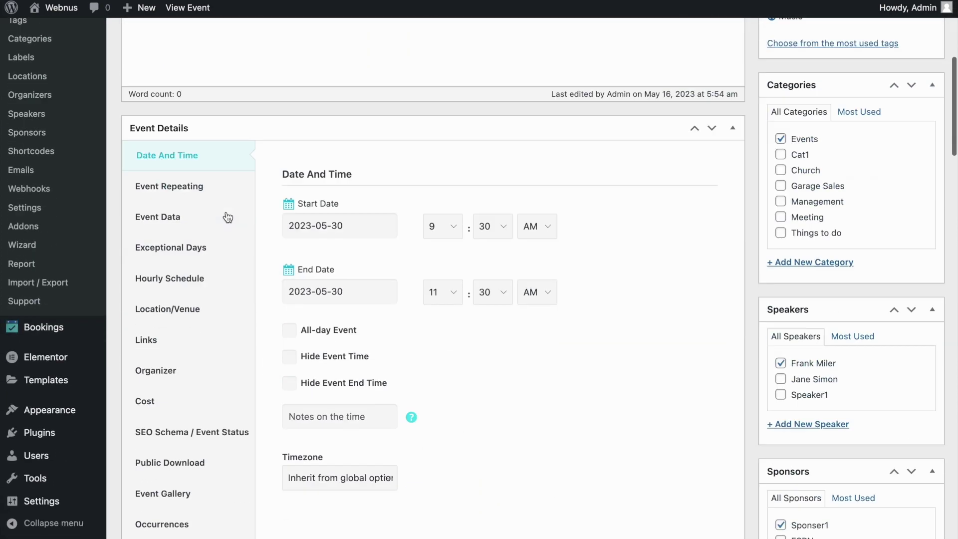
pyautogui.scroll(-7, 226, 211)
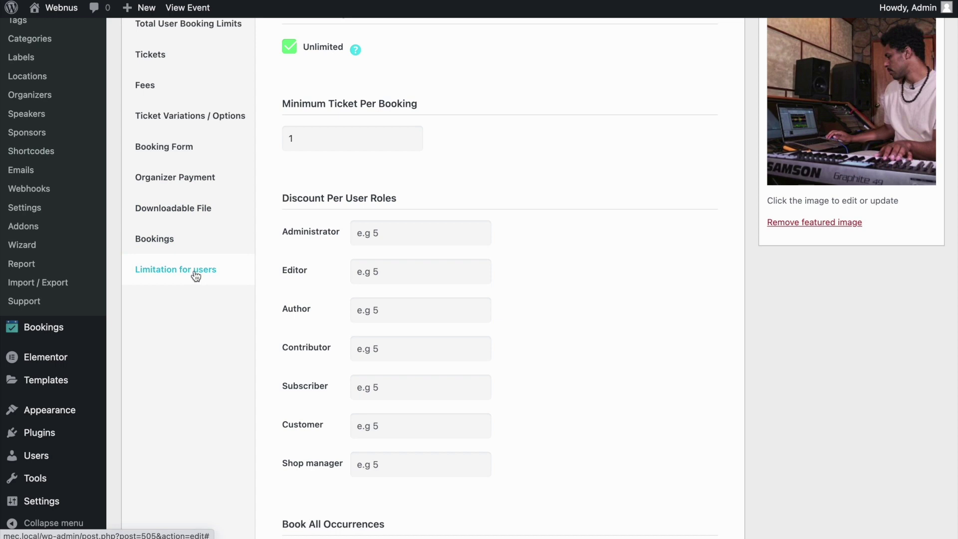
pyautogui.scroll(1, 195, 276)
pyautogui.click(194, 301)
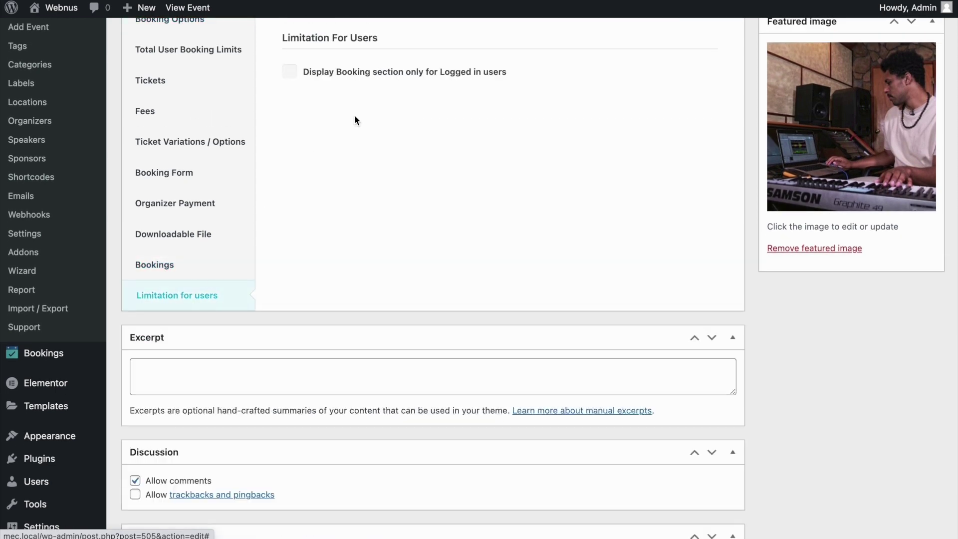
pyautogui.scroll(2, 355, 120)
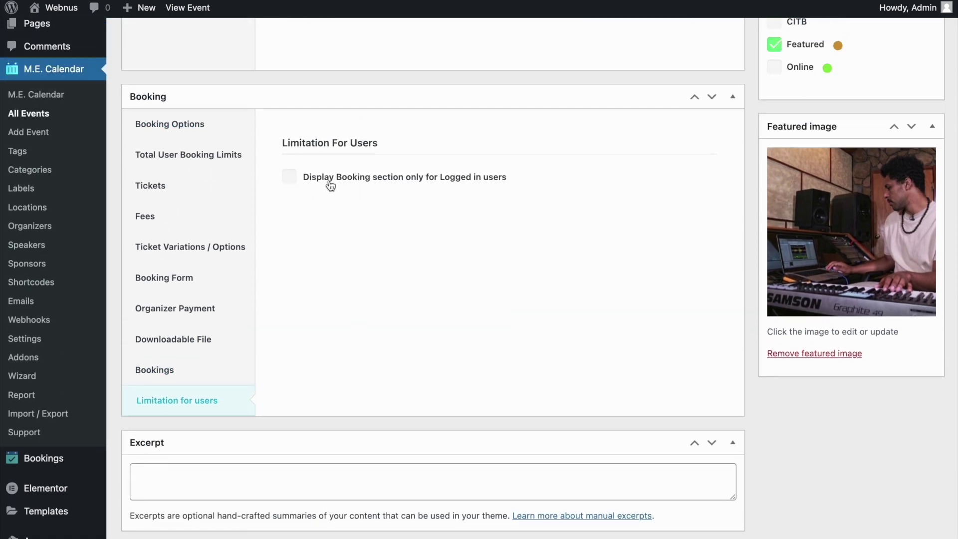